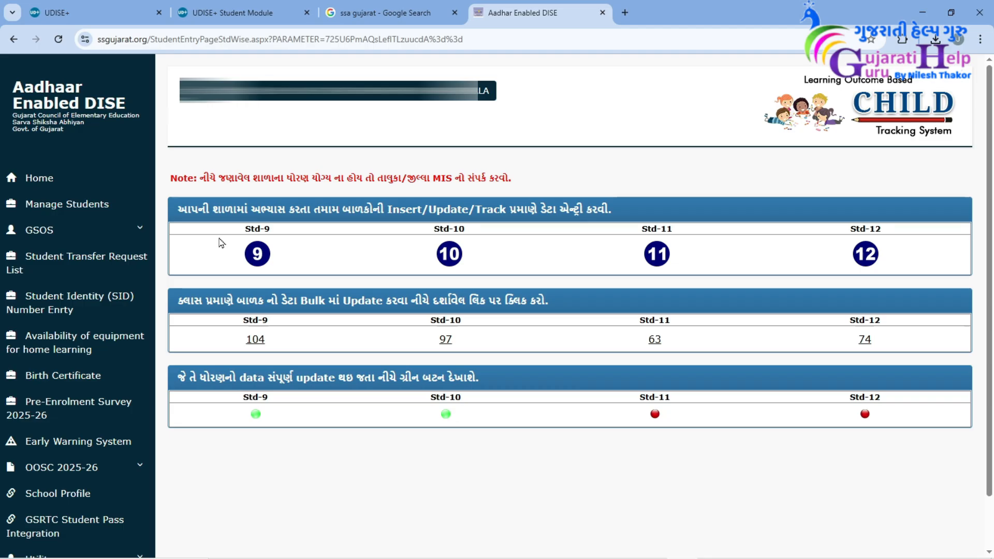
left_click(106, 12)
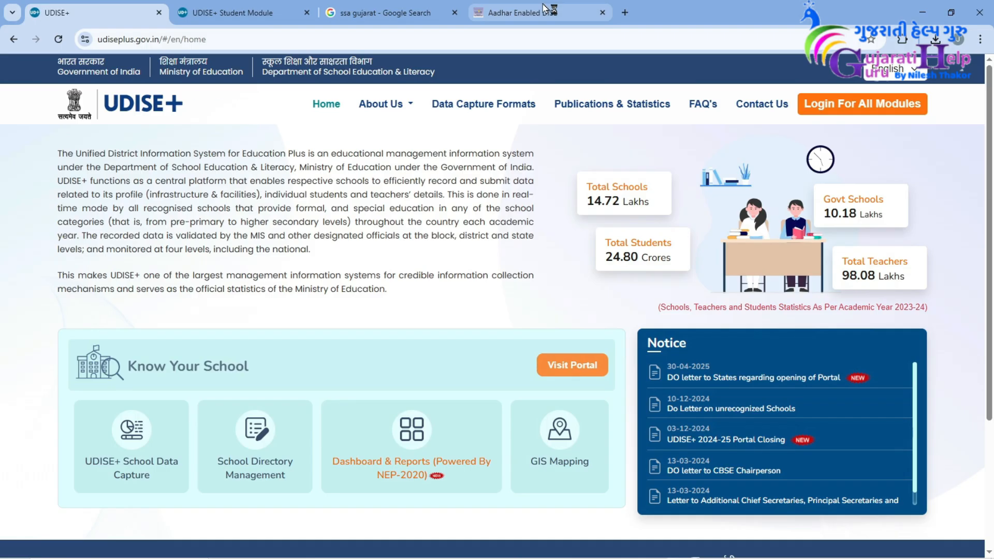
left_click(544, 11)
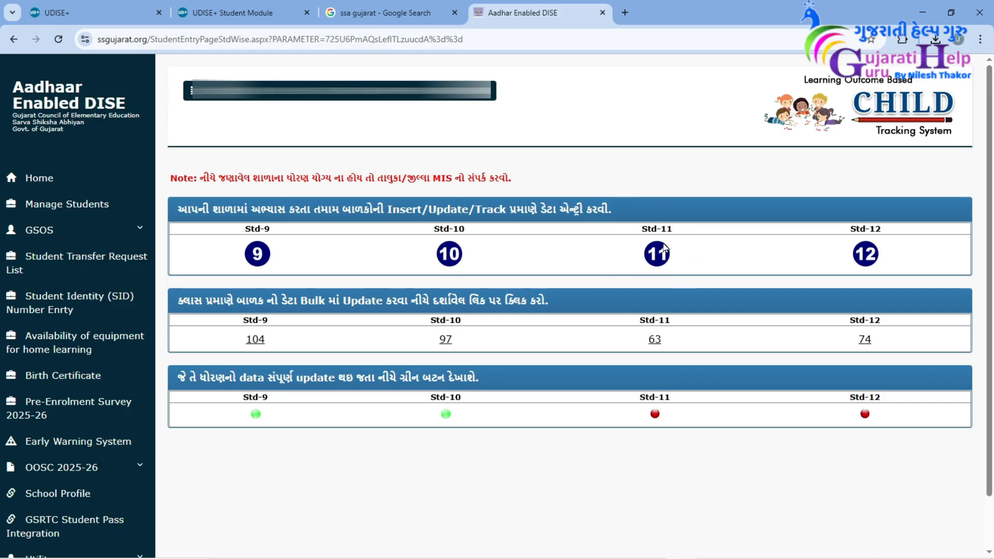
Open the Std-11 student list for data entry and show all entries in the table.
left_click(658, 260)
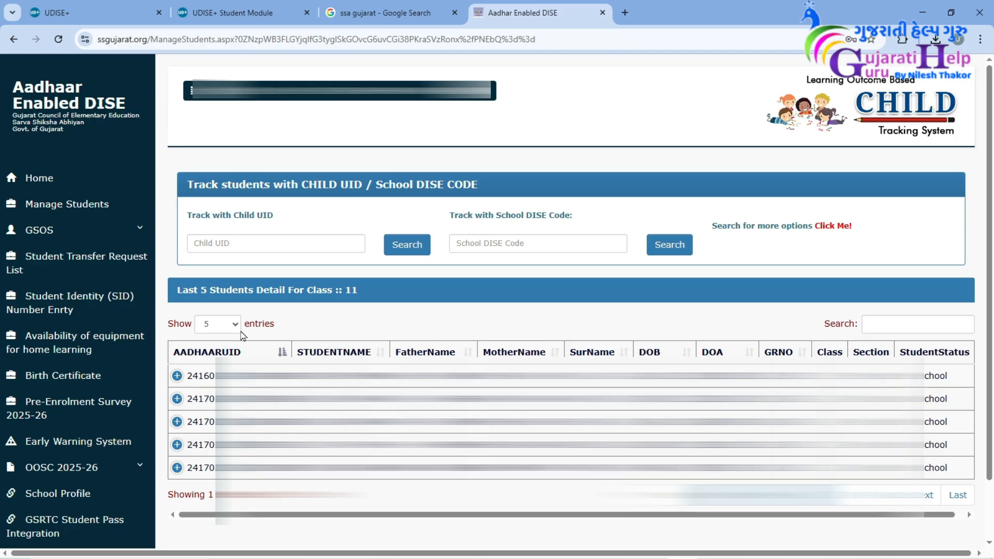
left_click(886, 322)
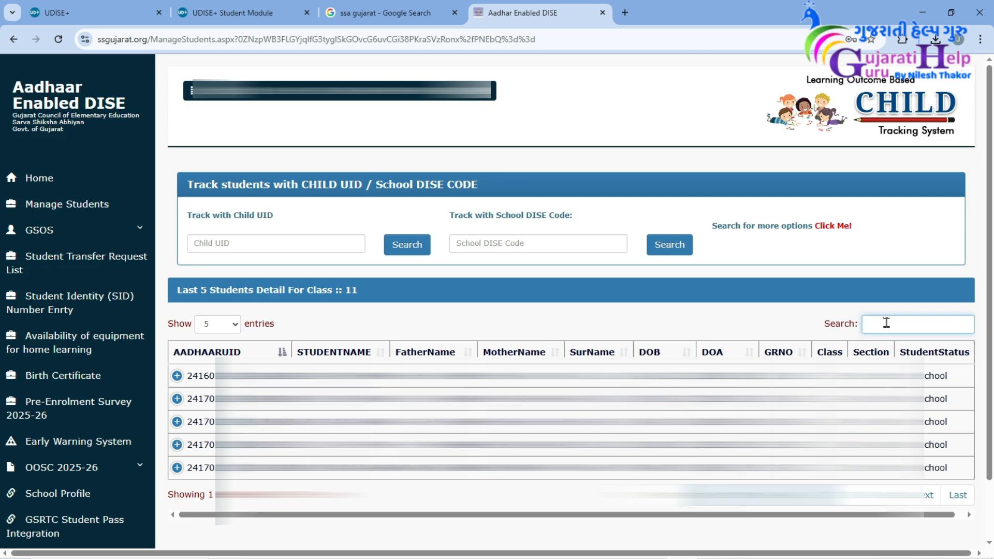
left_click(234, 327)
left_click(209, 401)
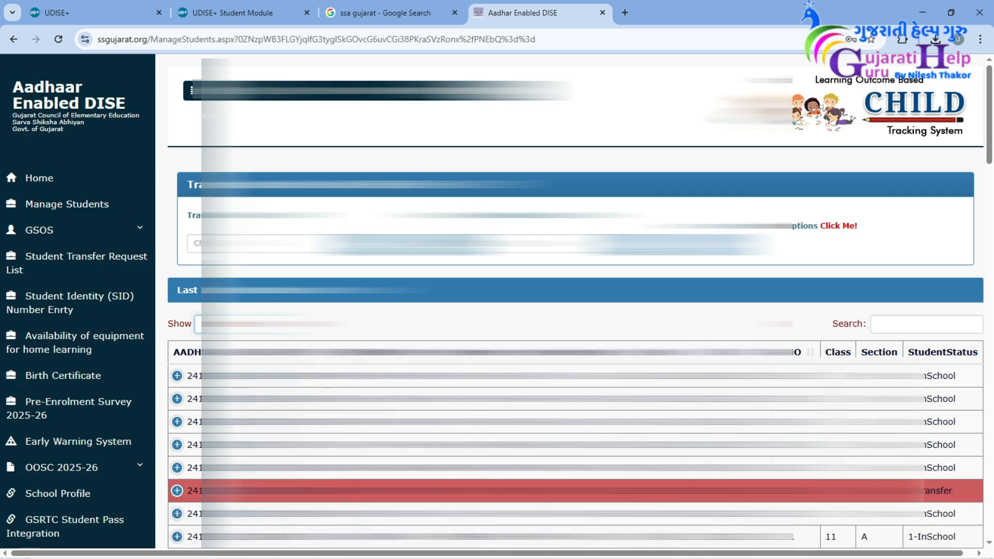
scroll(211, 401, "down", 6)
scroll(211, 401, "down", 6)
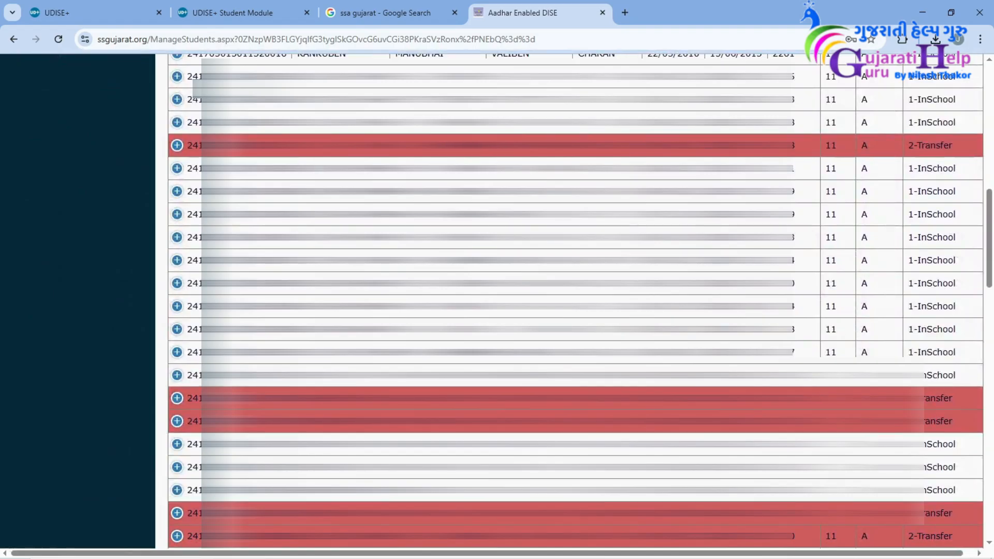
scroll(211, 401, "up", 3)
scroll(575, 300, "up", 8)
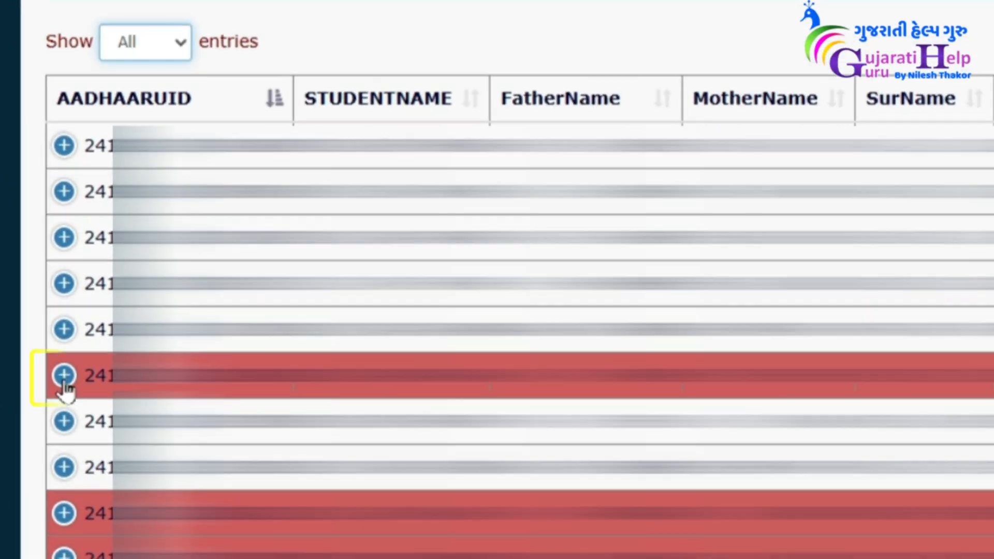
Expand the first red transferred student's row in the Class 11 list and open that record for editing.
left_click(64, 381)
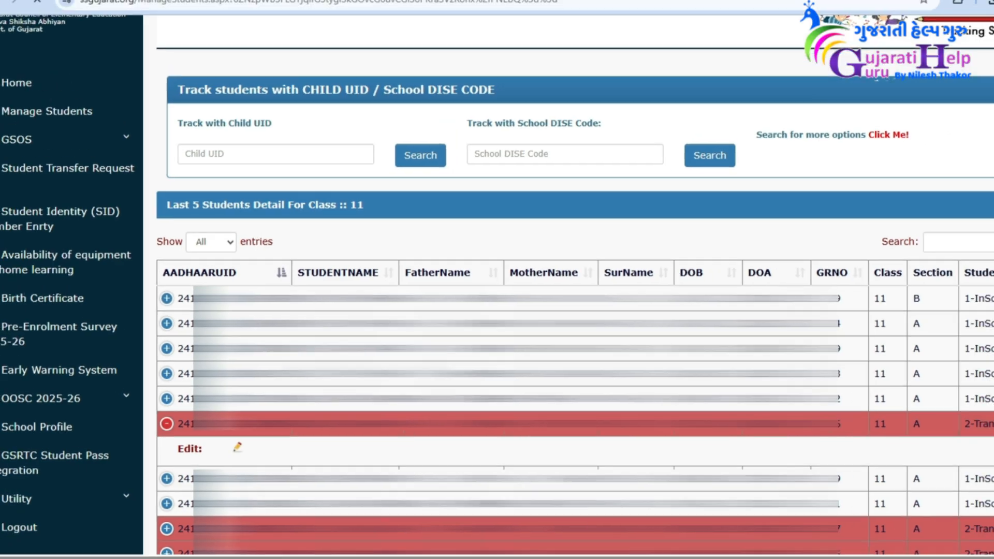
left_click(194, 420)
scroll(497, 306, "down", 1)
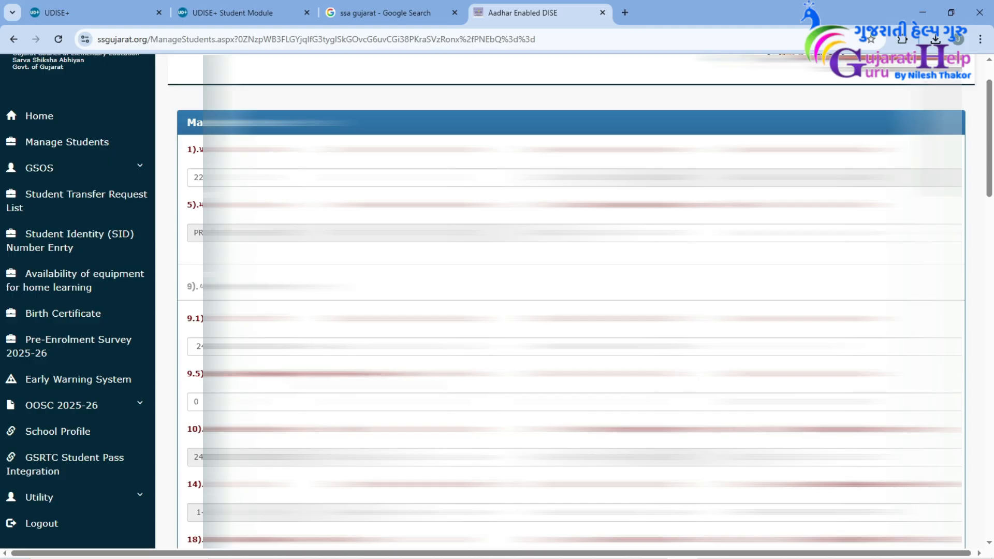
Set the student's current academic year status (field 74) to "2-બીજી શાળામાં" and submit the record update.
scroll(497, 300, "down", 15)
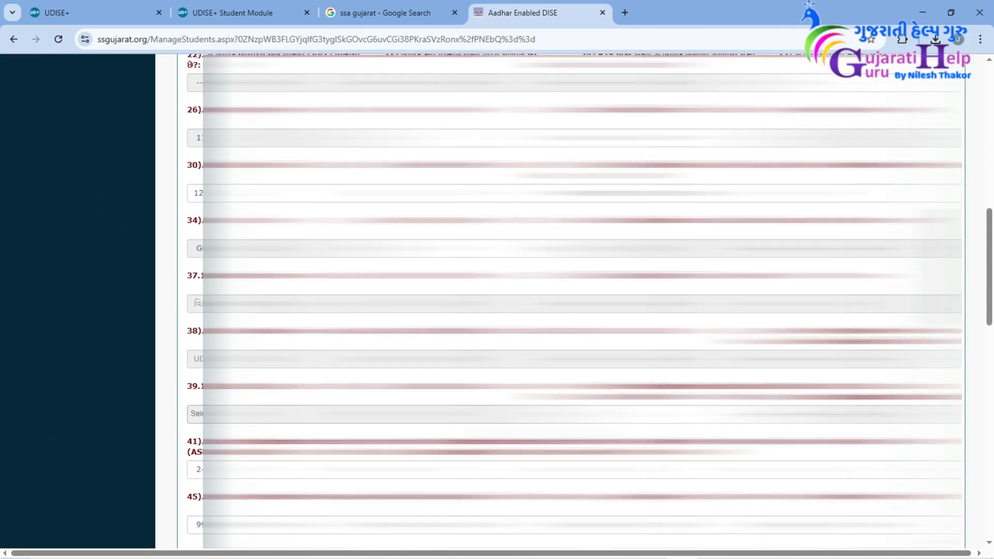
scroll(570, 301, "down", 15)
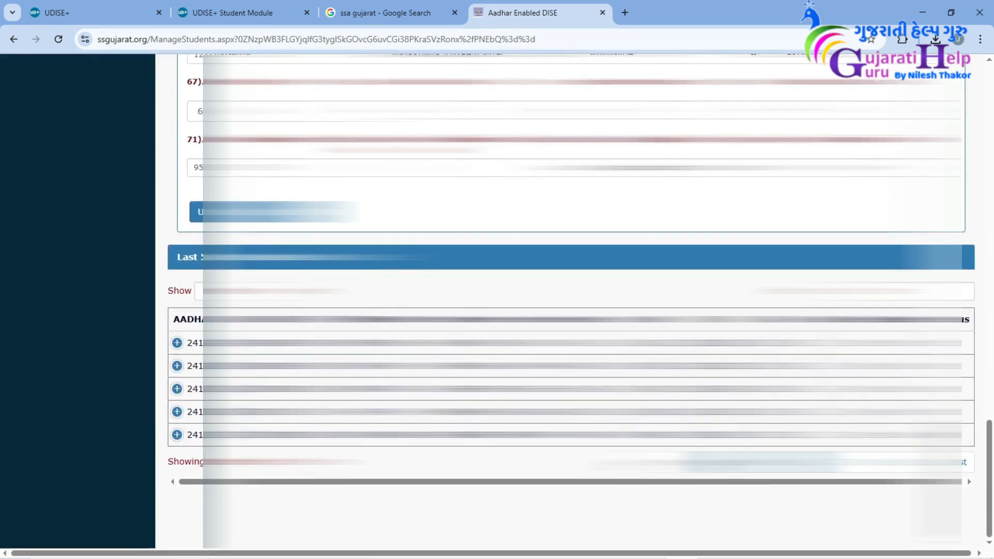
scroll(570, 300, "up", 3)
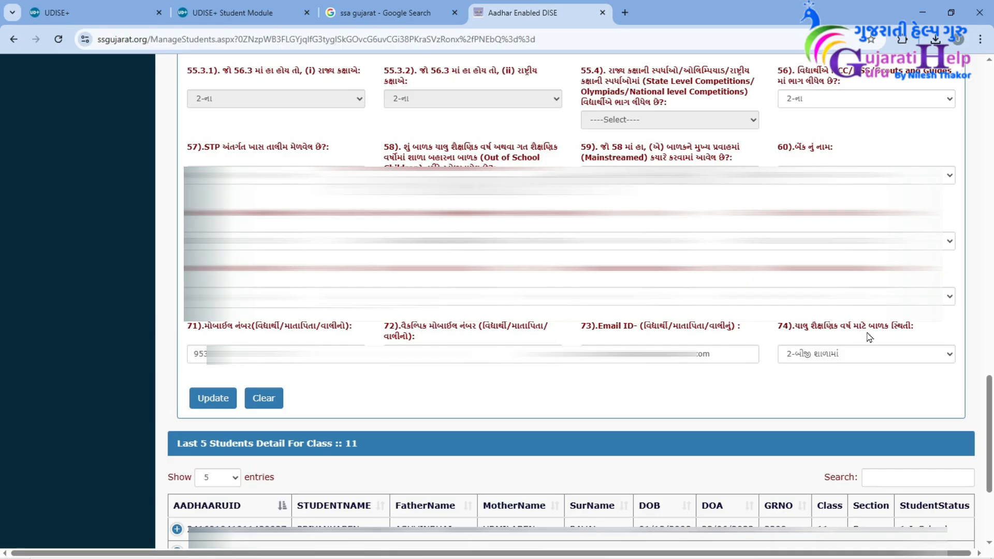
left_click(809, 357)
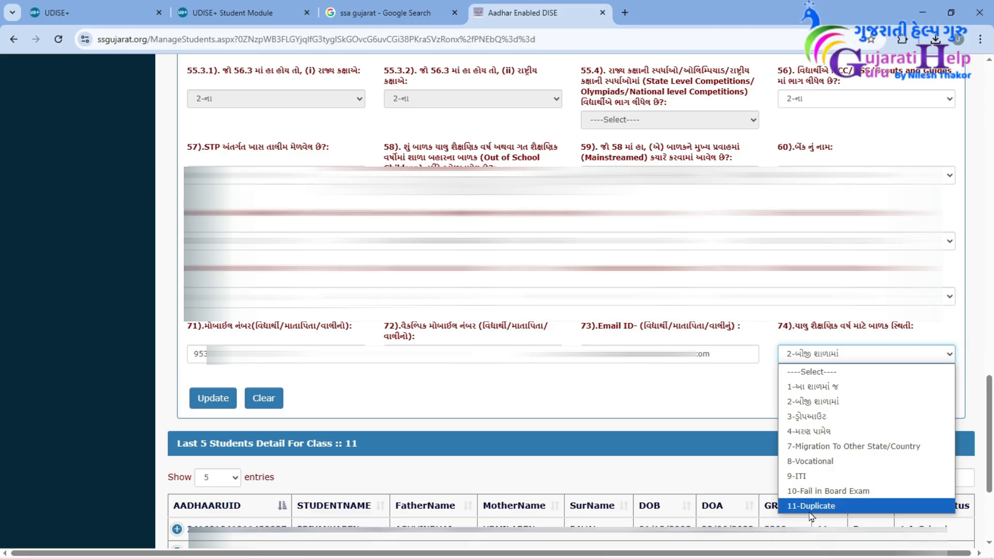
left_click(832, 407)
left_click(210, 400)
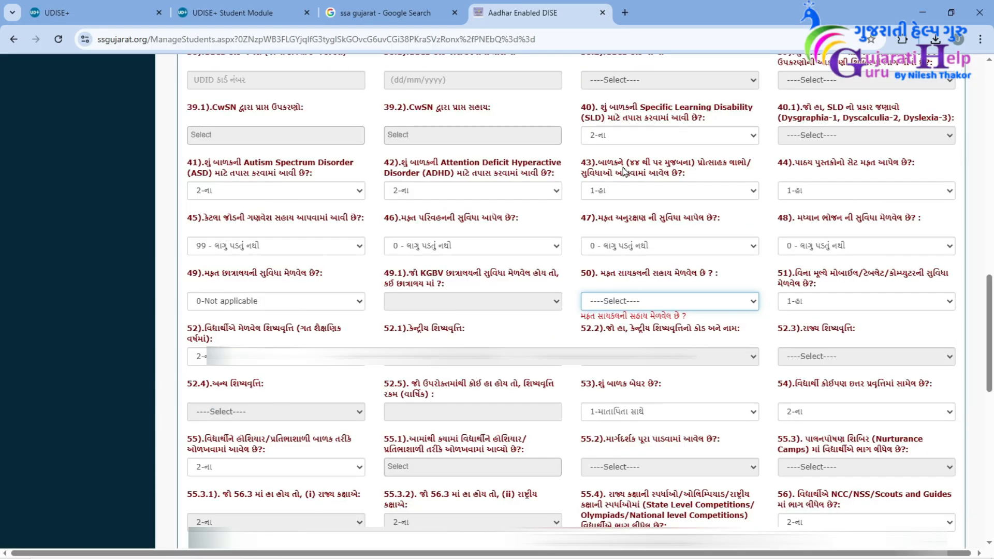
Set the free bicycle assistance field (50) to "0 - લાગુ પડતું નથી", update the student record and dismiss the resulting message.
left_click(641, 306)
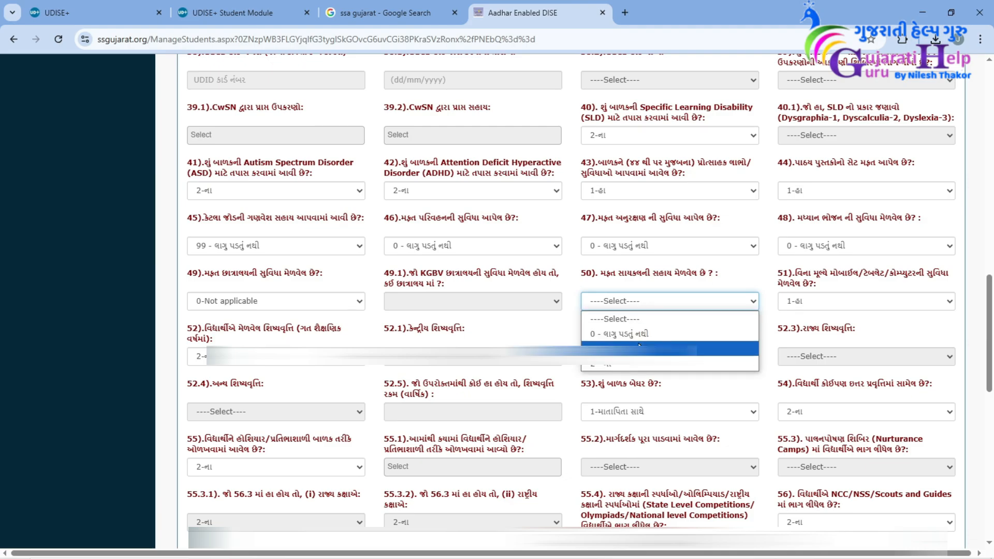
left_click(641, 334)
scroll(641, 334, "down", 10)
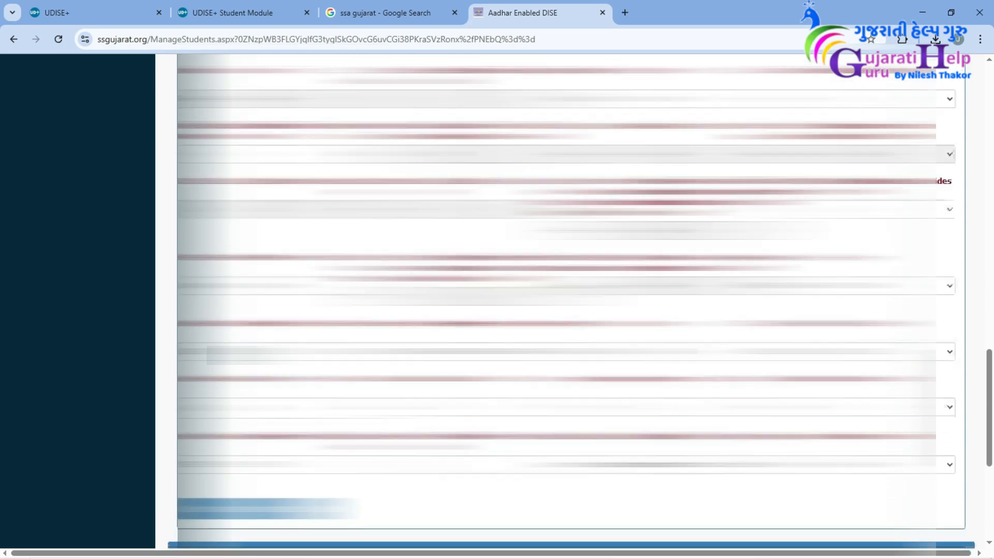
left_click(233, 387)
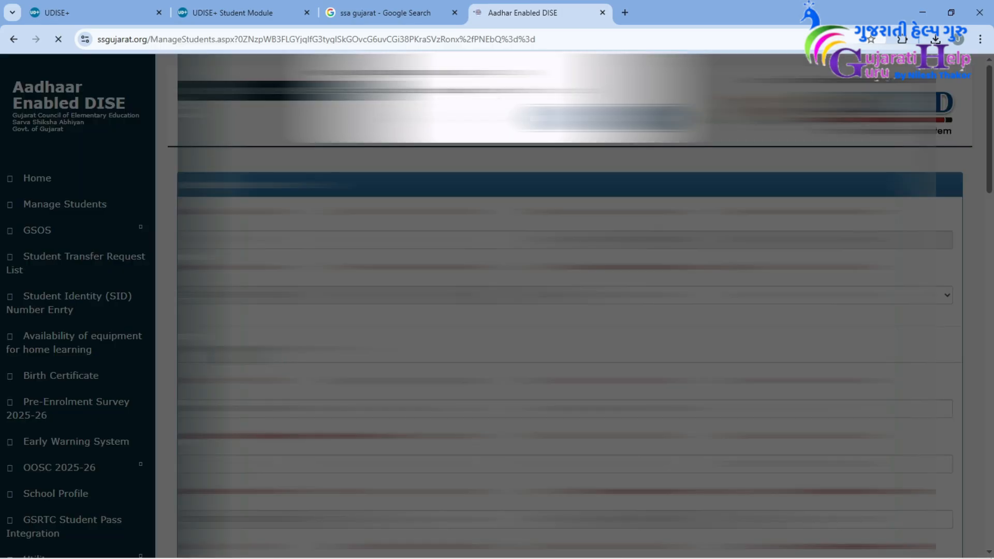
left_click(605, 124)
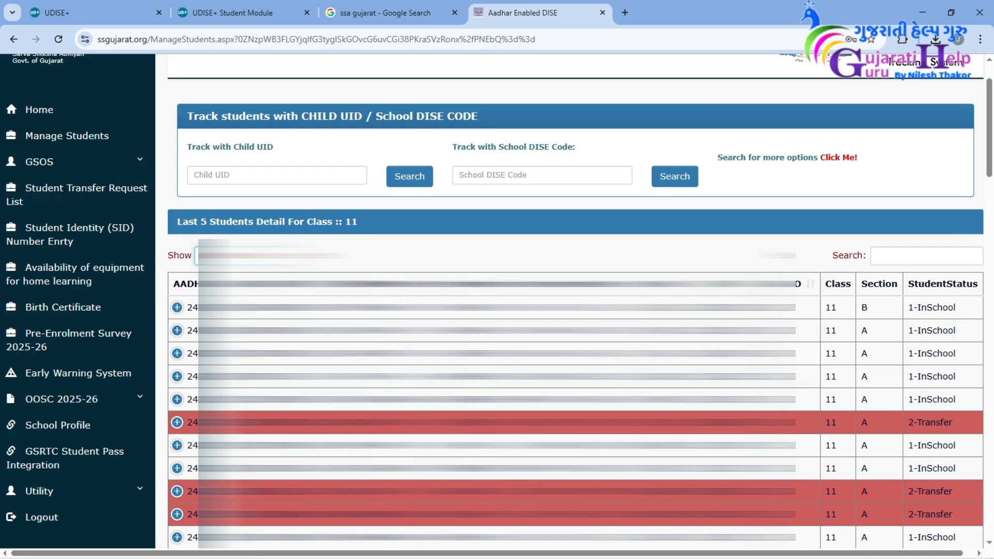
Review the Class 11 student list, return to the student management page and open the Std-10 tracking page.
scroll(575, 301, "down", 8)
scroll(575, 300, "up", 2)
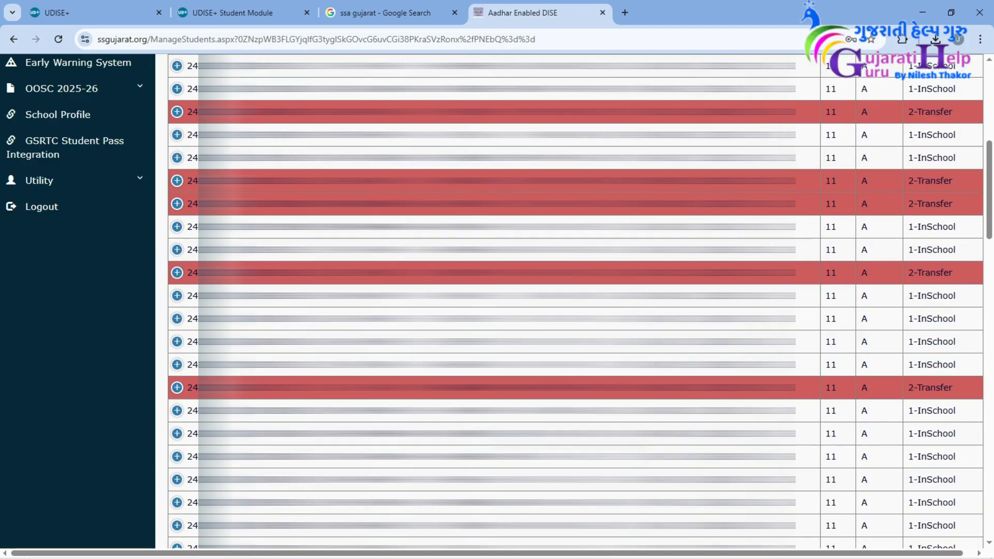
scroll(362, 178, "up", 7)
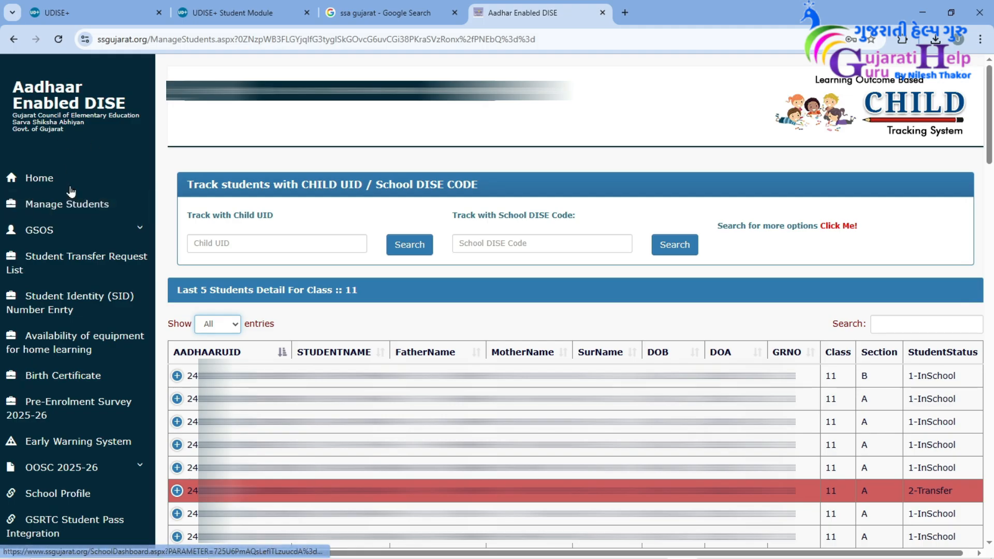
left_click(74, 210)
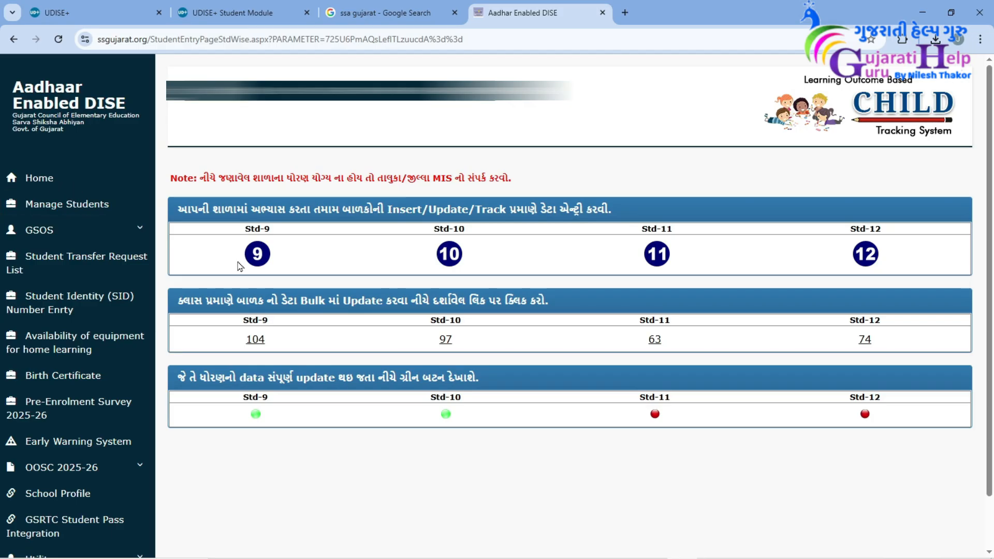
left_click(455, 257)
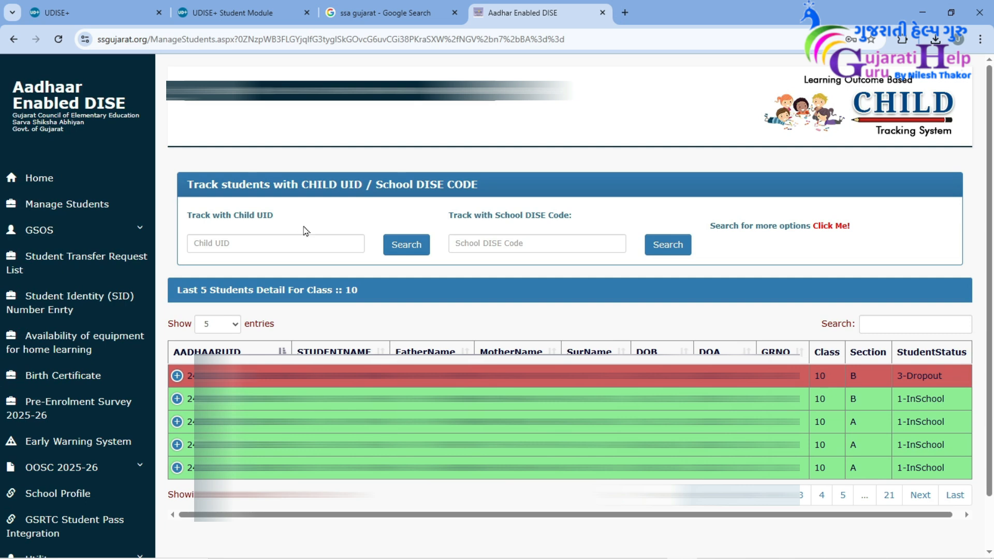
left_click(239, 247)
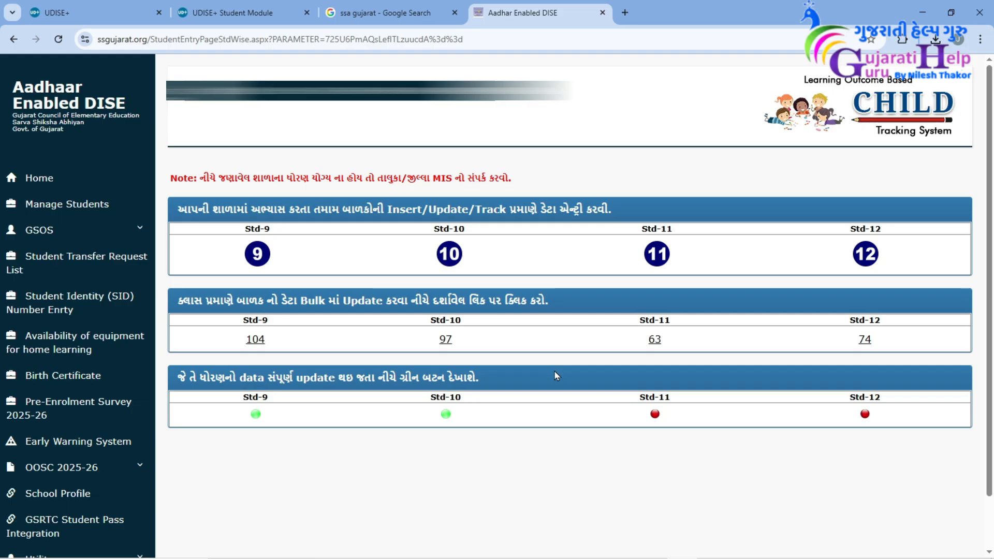
left_click(454, 258)
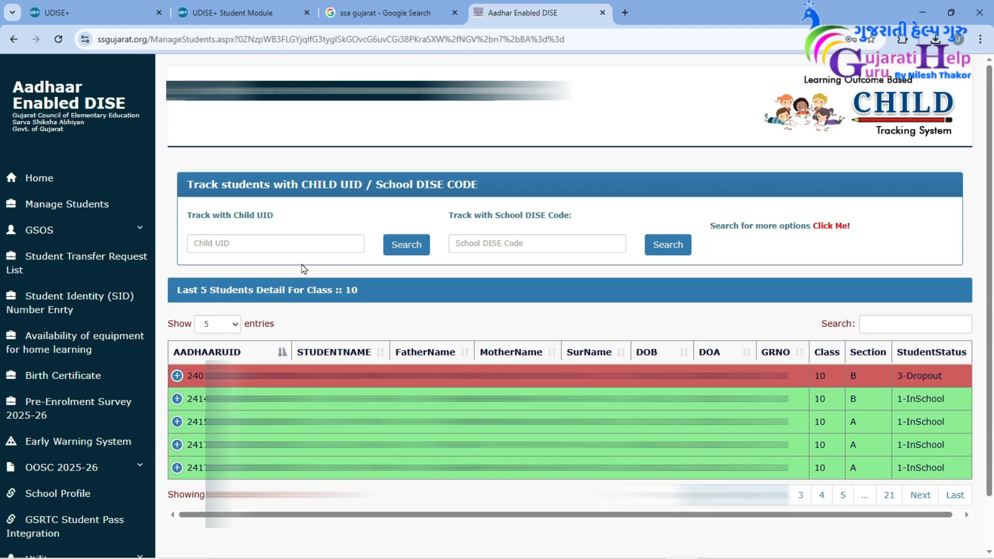
Search for the student by pasting the Child UID and agree to request a transfer.
left_click(273, 247)
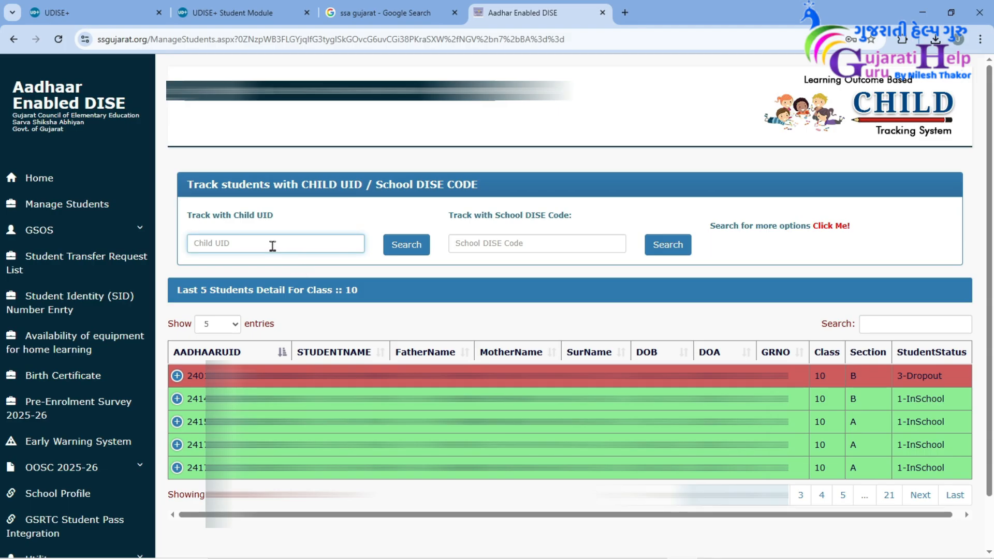
key("ctrl+v")
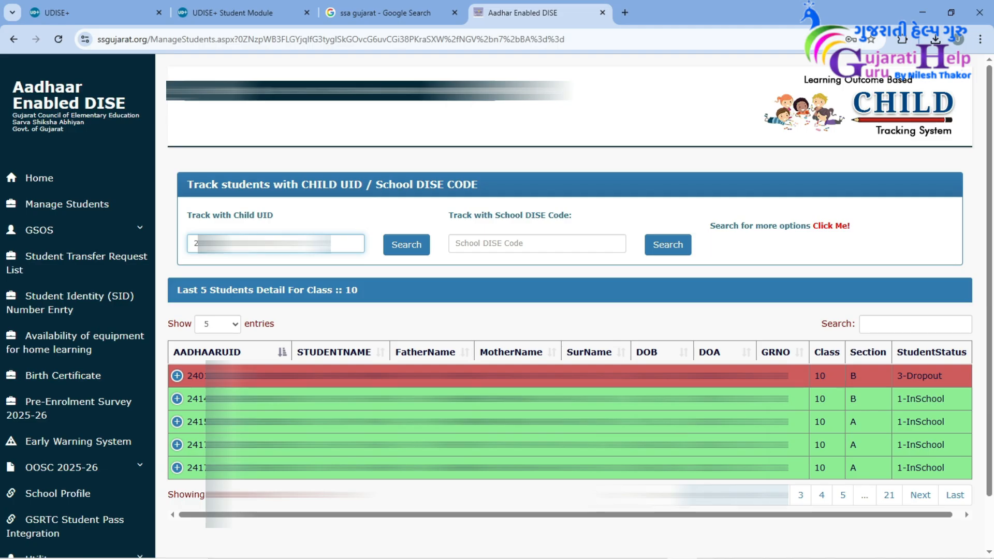
left_click(309, 219)
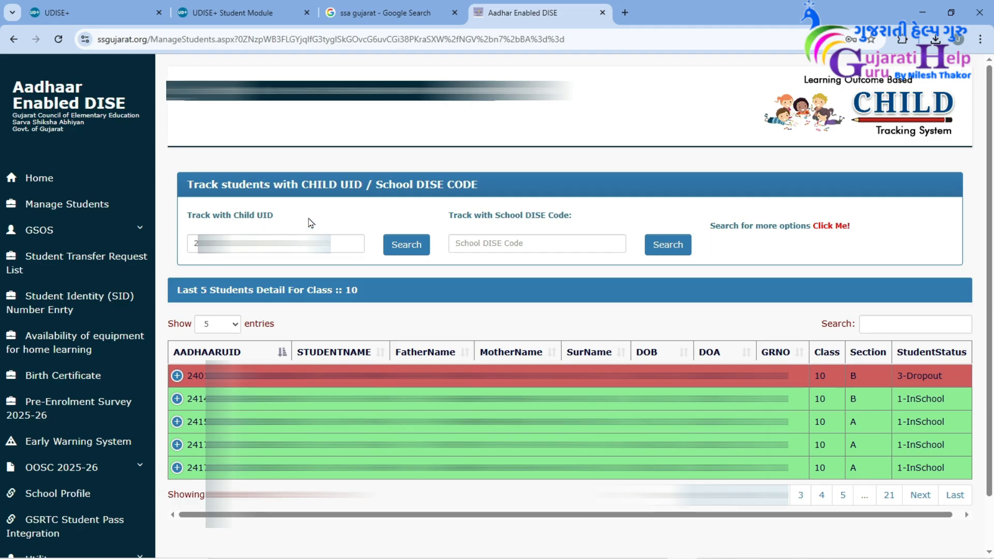
left_click(406, 249)
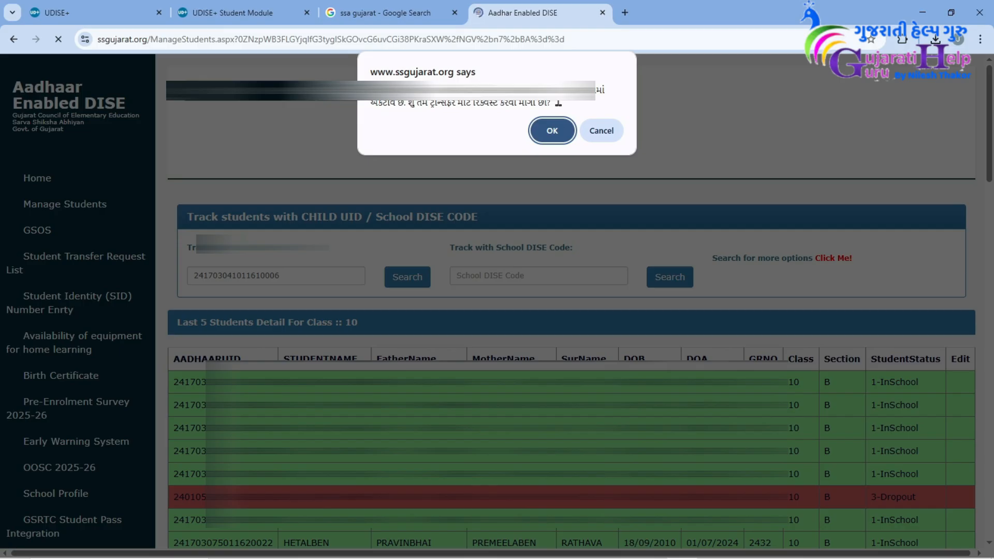
left_click(553, 130)
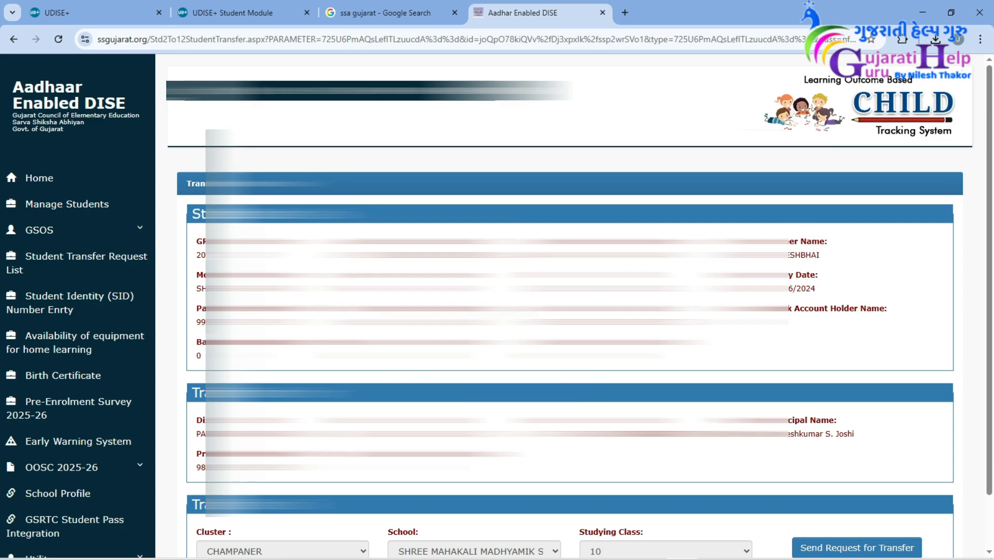
Send the transfer request for the student, acknowledge it, and show the received requests in the Student Transfer Request List.
scroll(569, 311, "down", 1)
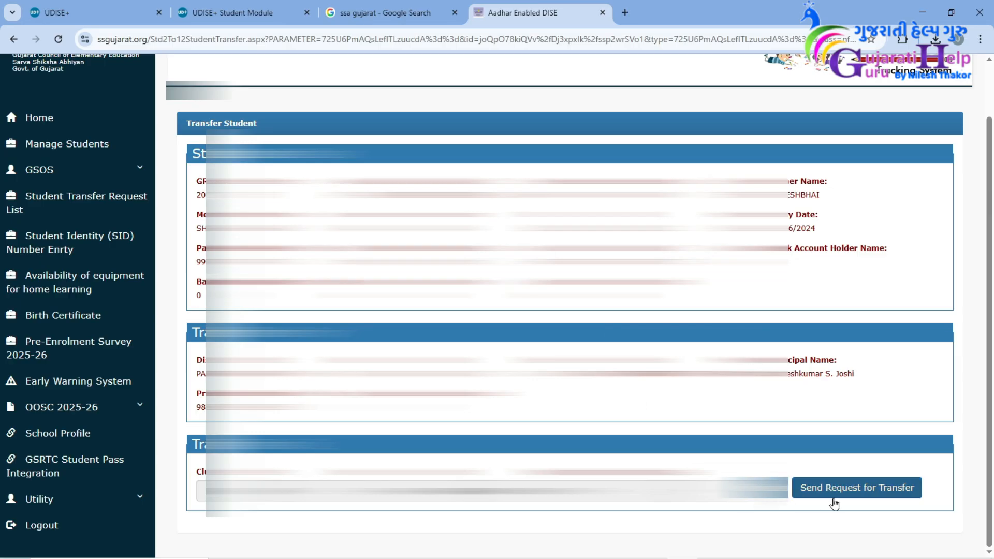
left_click(877, 495)
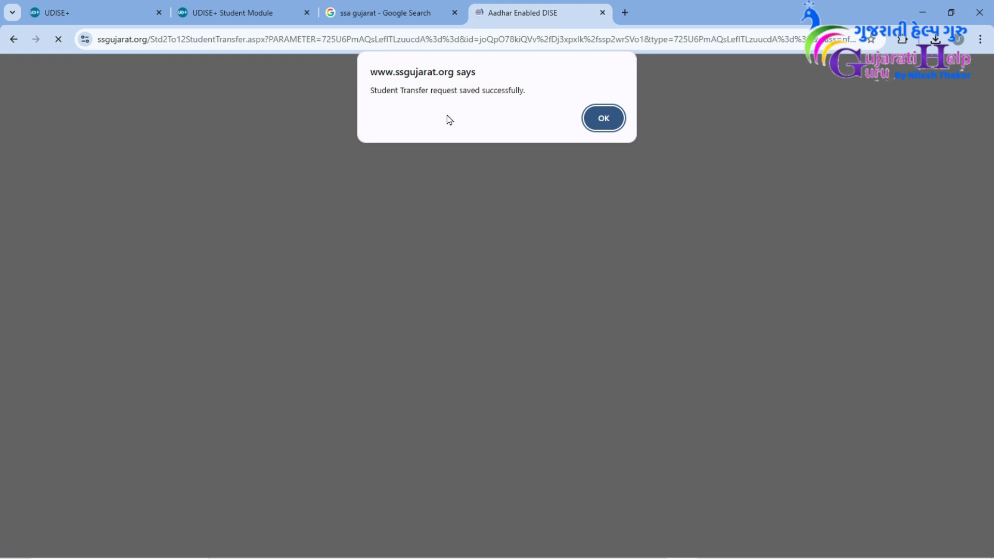
left_click(612, 119)
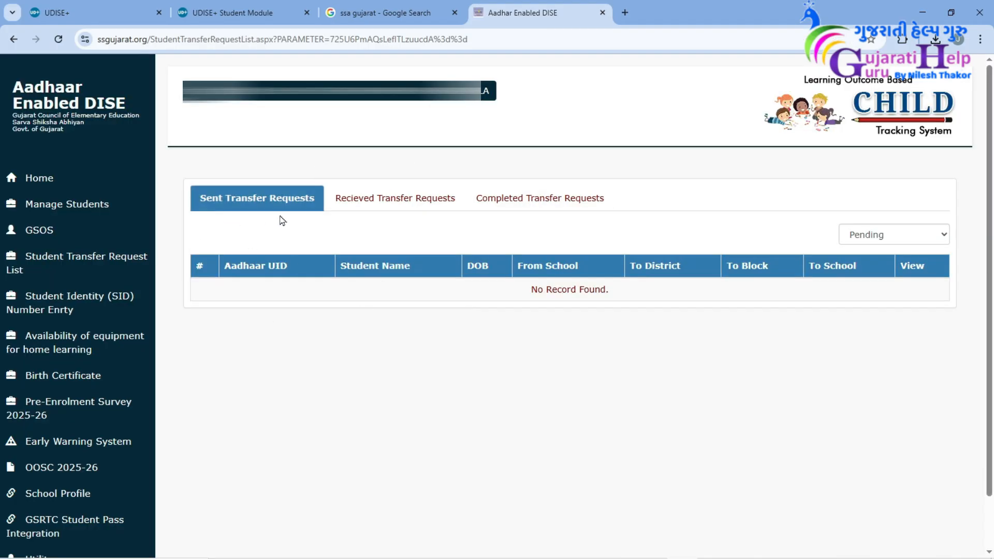
left_click(389, 209)
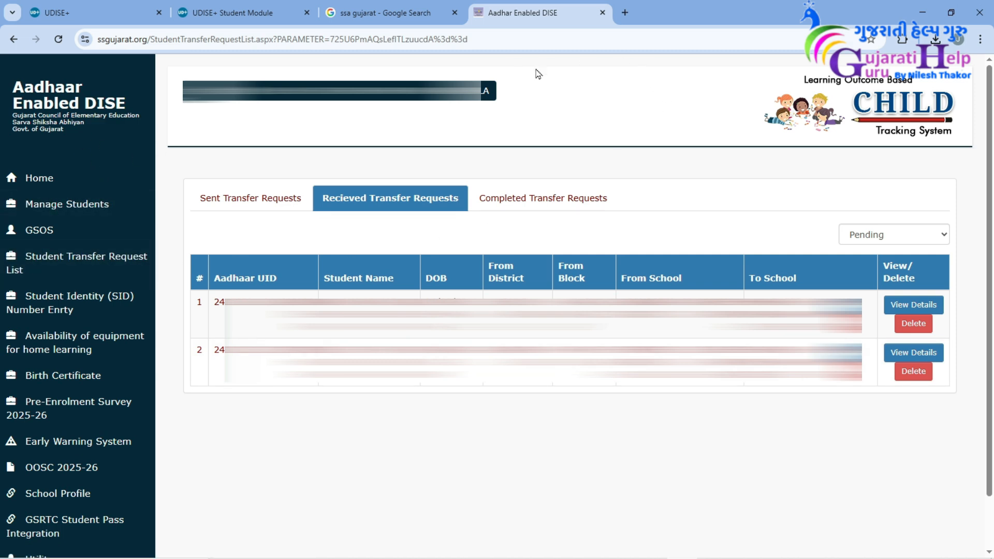
Switch to the "ssa gujarat" Google search results and open the SSA Gujarat website.
left_click(391, 12)
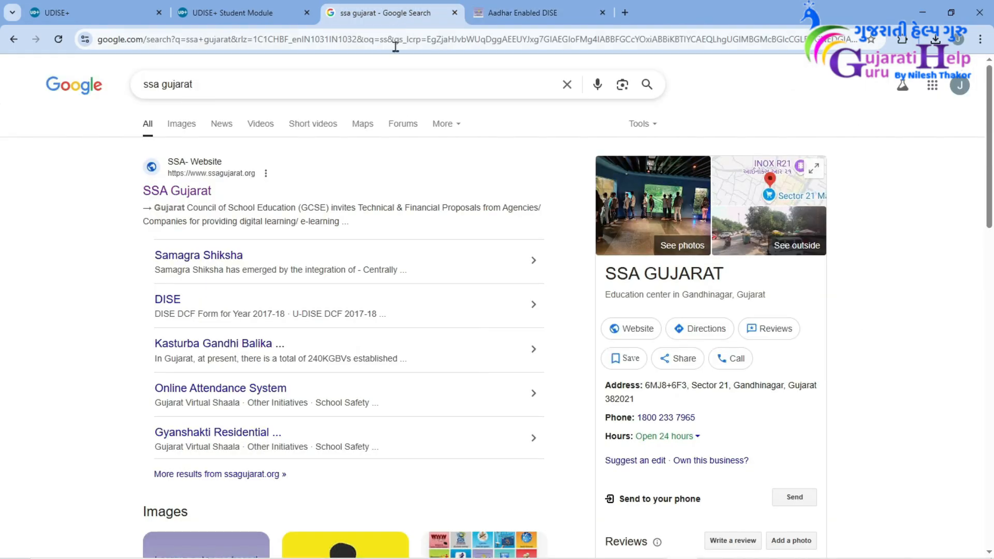
left_click(193, 192)
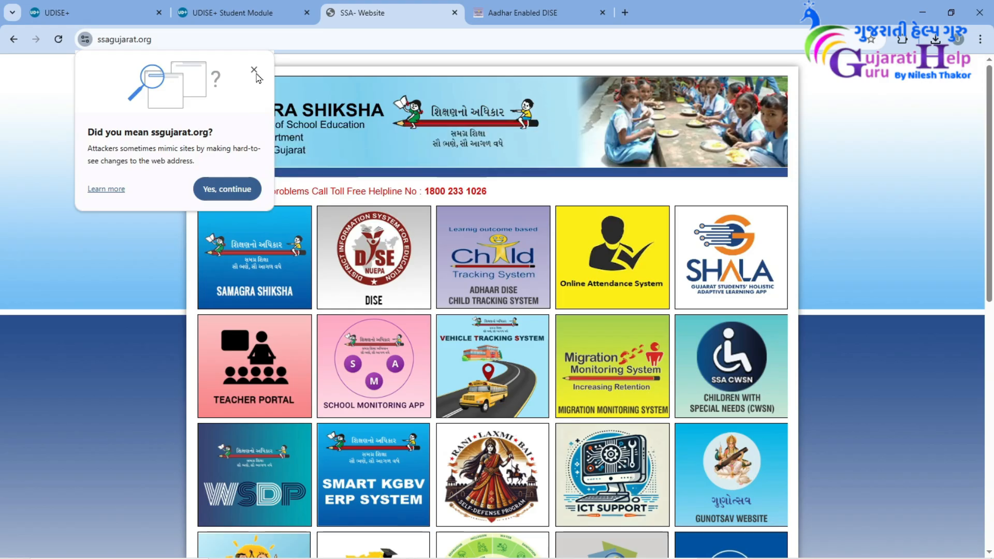
Dismiss the site address warning and open the UDISE+ website from the "udise+" Google search results.
left_click(254, 72)
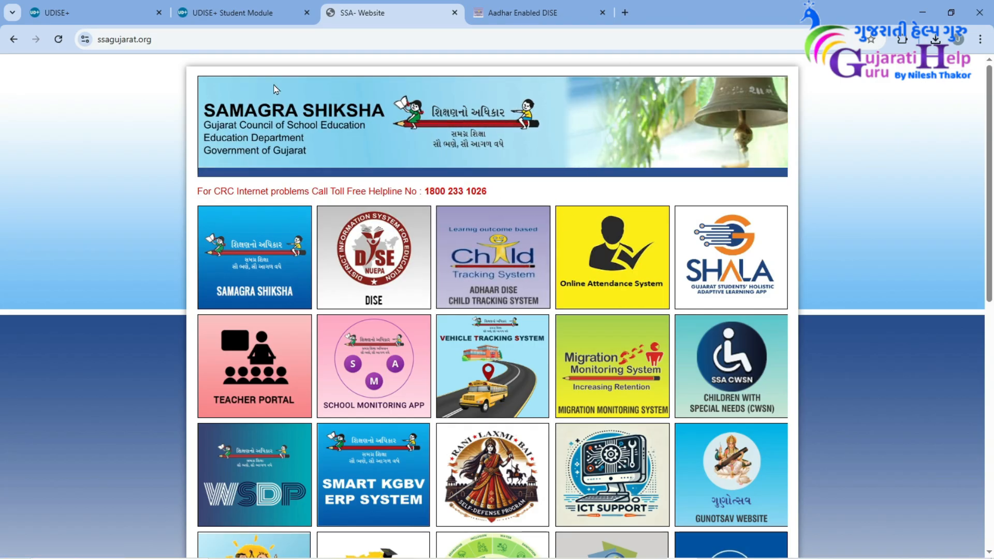
left_click(107, 19)
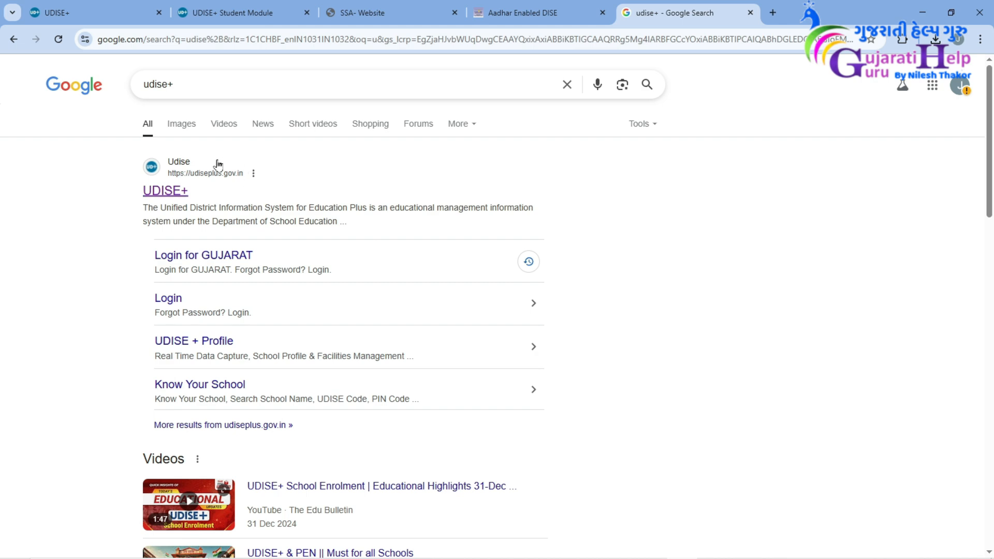
left_click(178, 191)
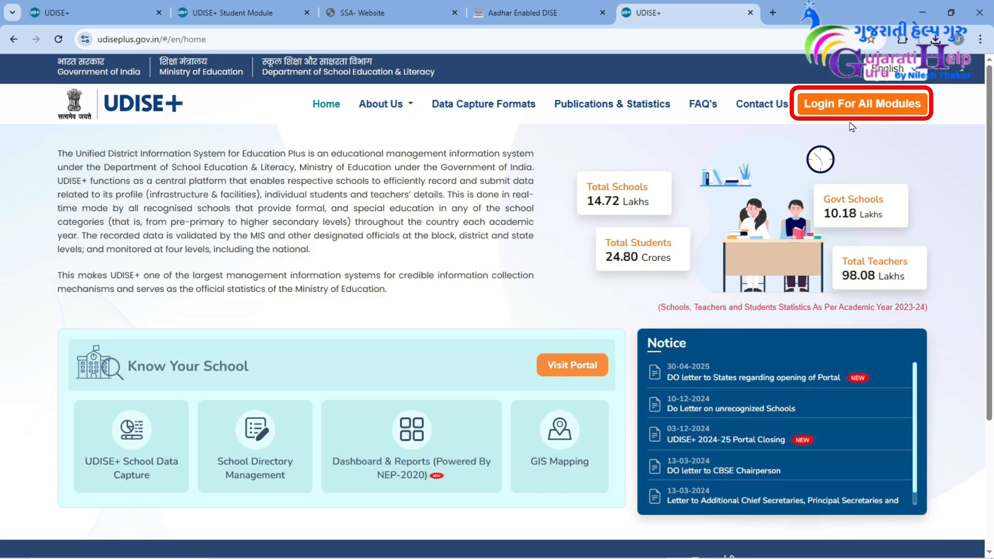
Open the login page for all modules and choose GUJARAT as the state for login.
left_click(874, 109)
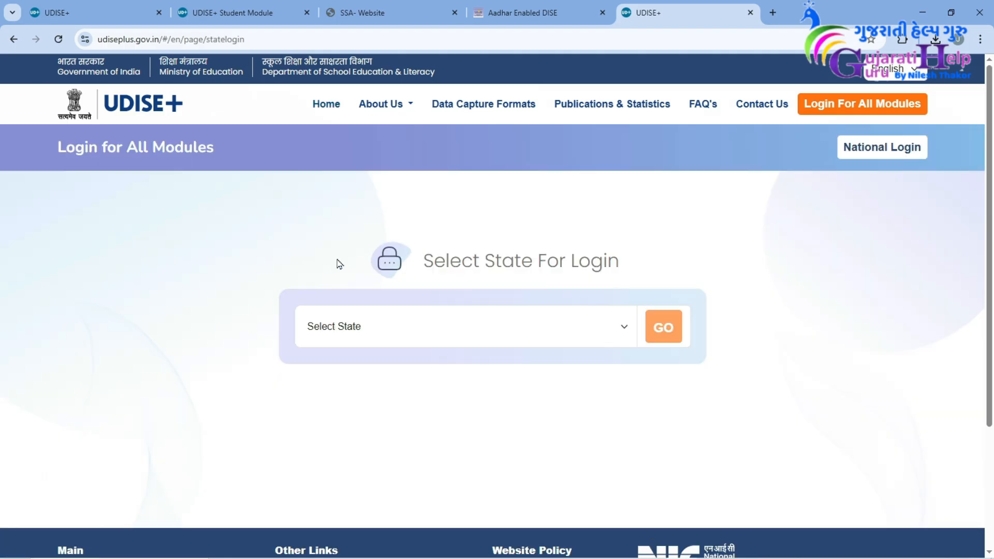
left_click(407, 339)
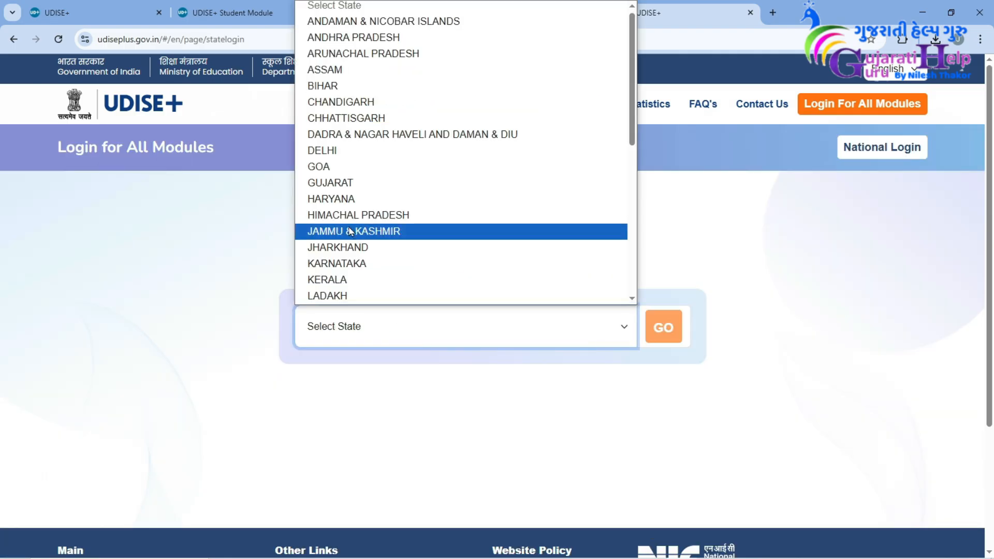
left_click(332, 182)
left_click(676, 337)
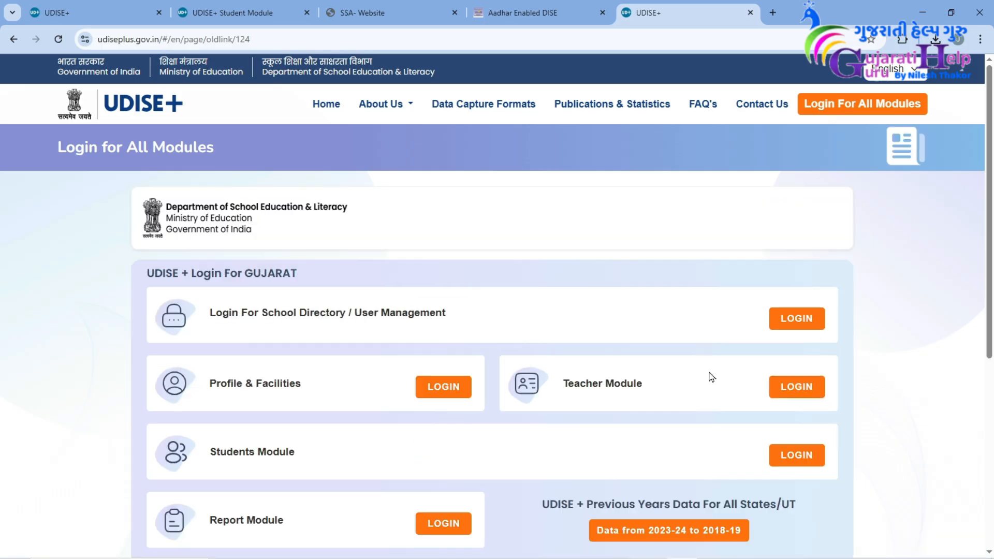
Log in to the Students Module and enter the current academic year 2025-26.
scroll(710, 377, "down", 1)
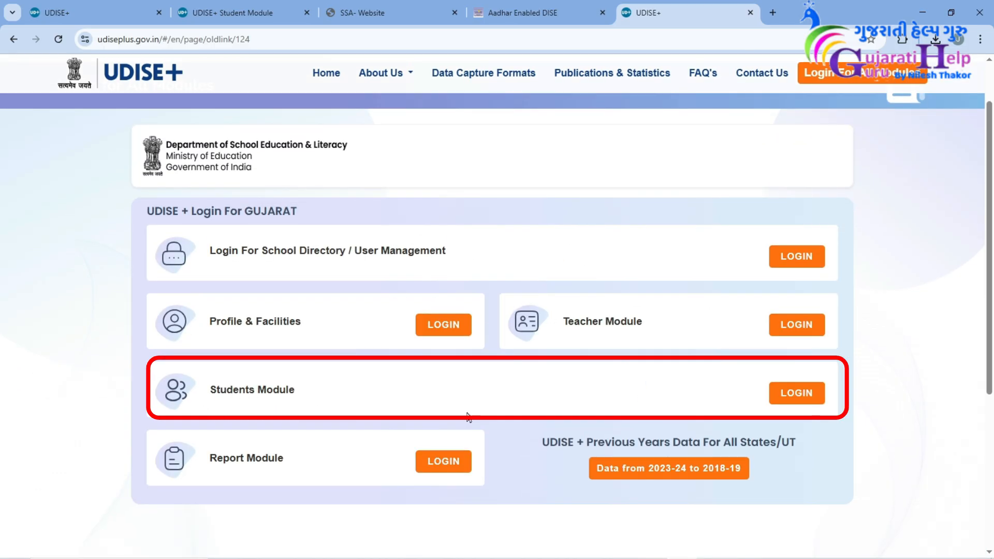
left_click(800, 396)
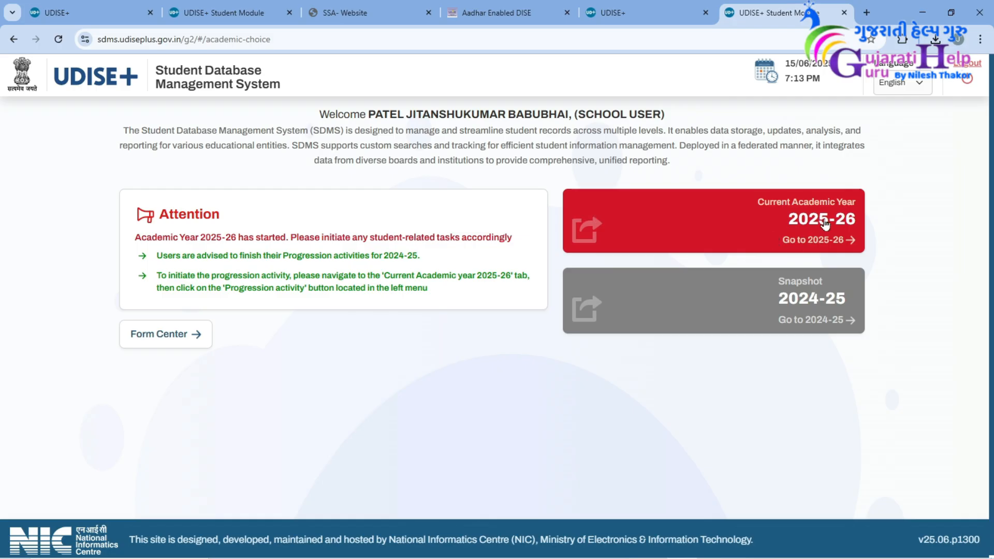
left_click(792, 224)
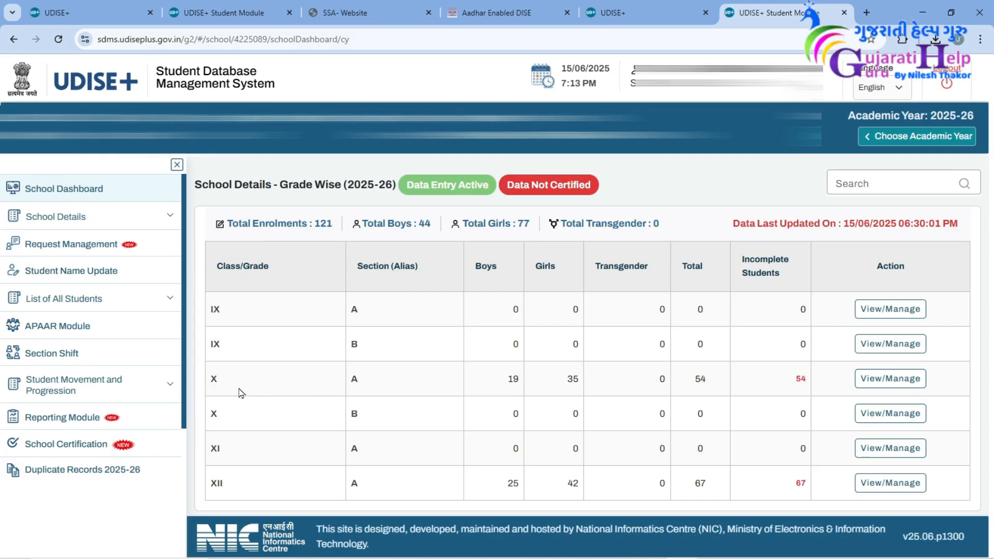
Open the Transfer Certificate Module / Mark Dropout under Student Movement and Progression and collapse the navigation sidebar.
left_click(128, 386)
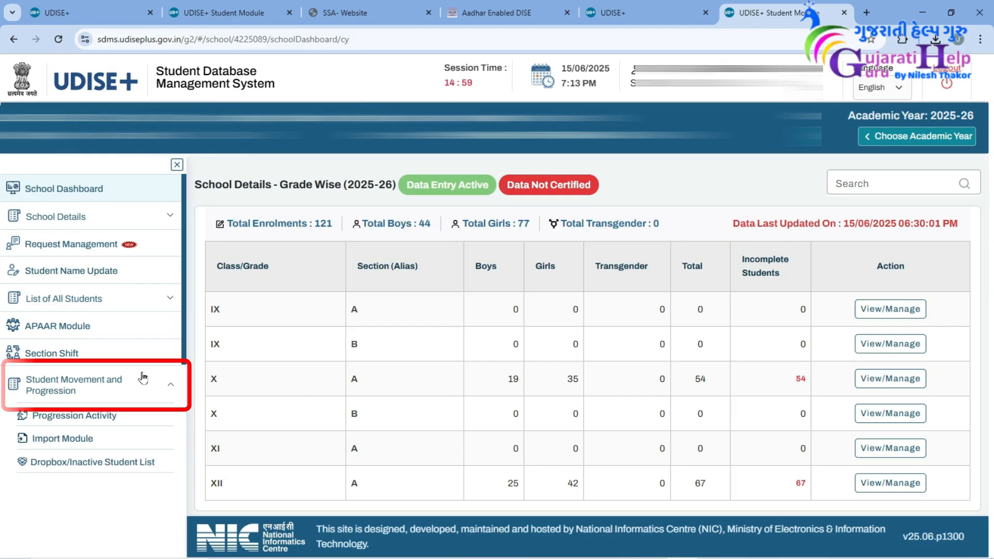
scroll(124, 347, "down", 3)
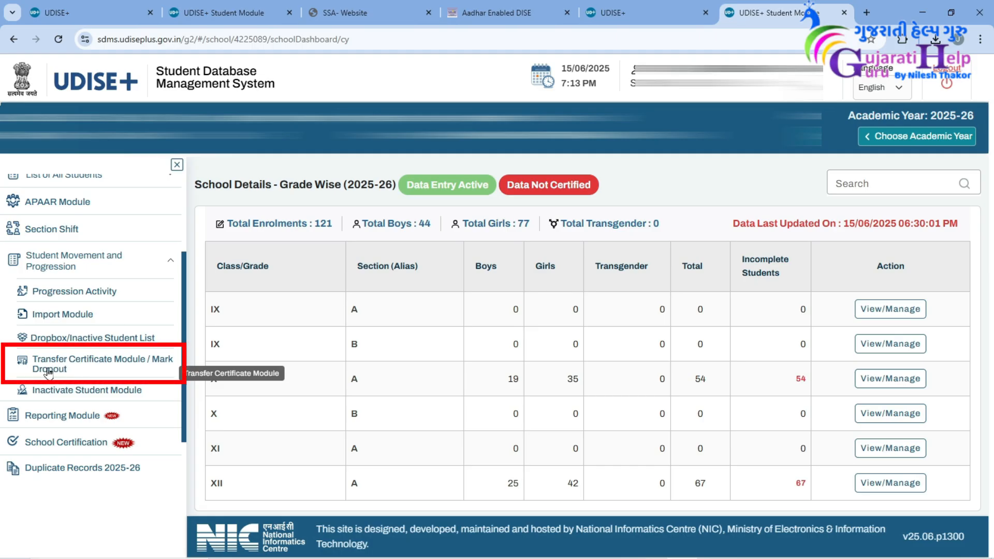
left_click(114, 367)
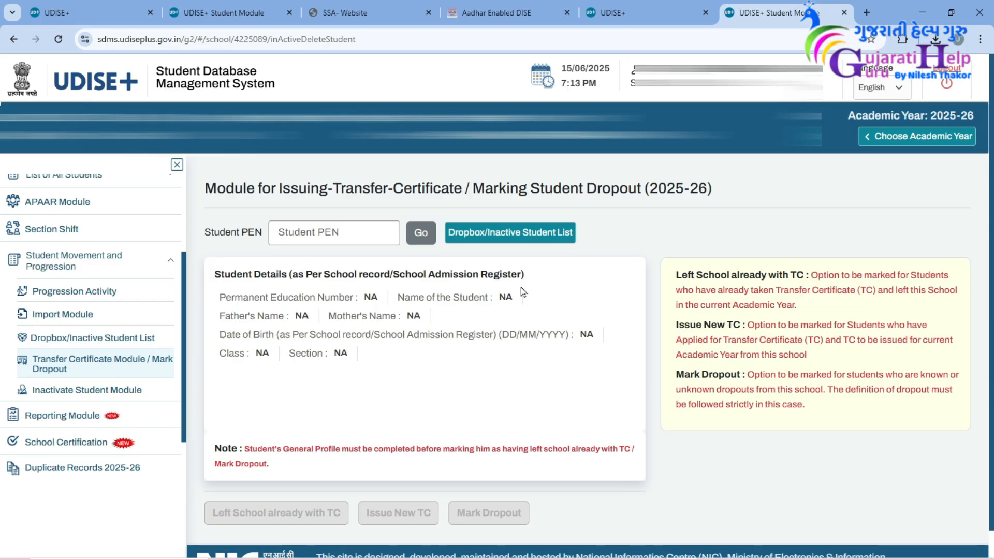
left_click(176, 166)
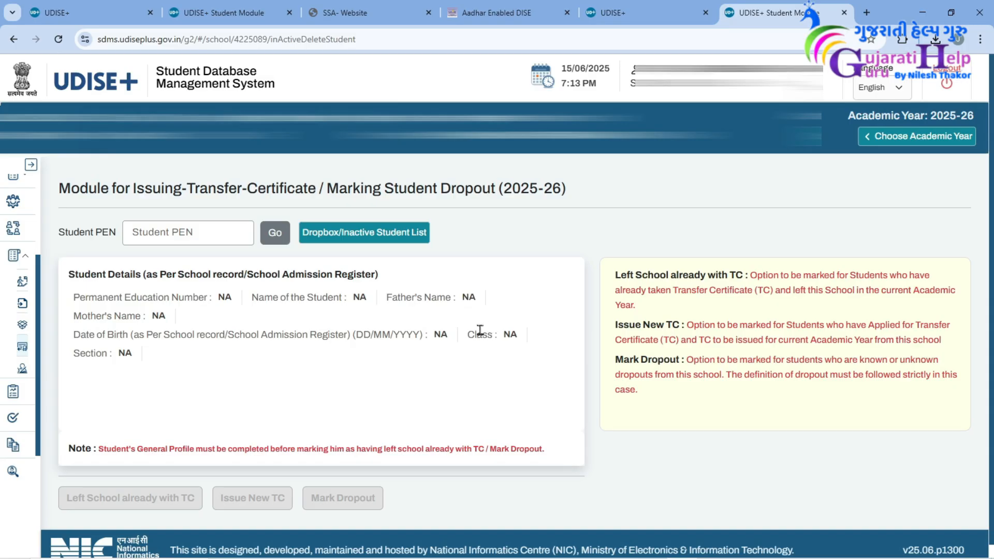
Enter the Student PEN in the transfer certificate module and fetch the student's details.
left_click(147, 233)
left_click(150, 233)
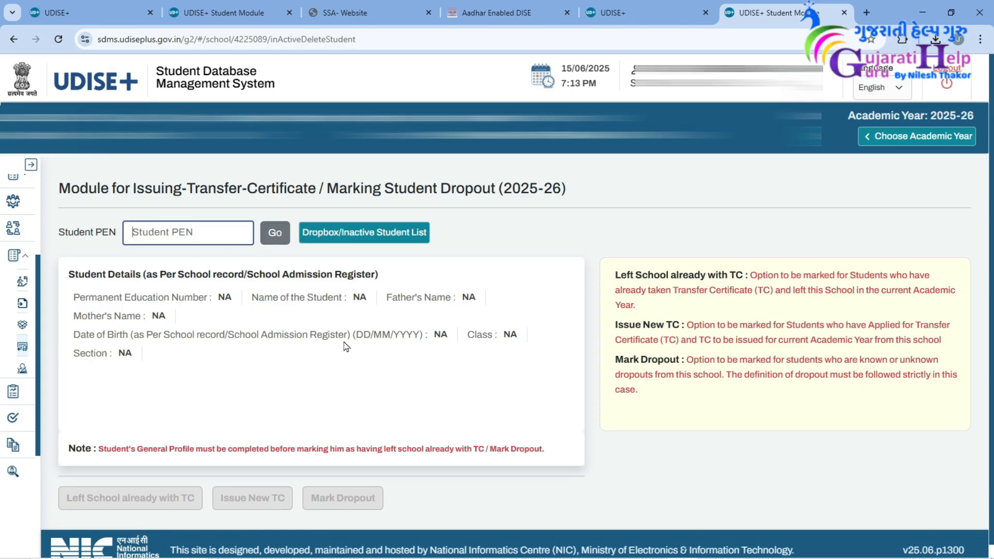
scroll(321, 360, "down", 1)
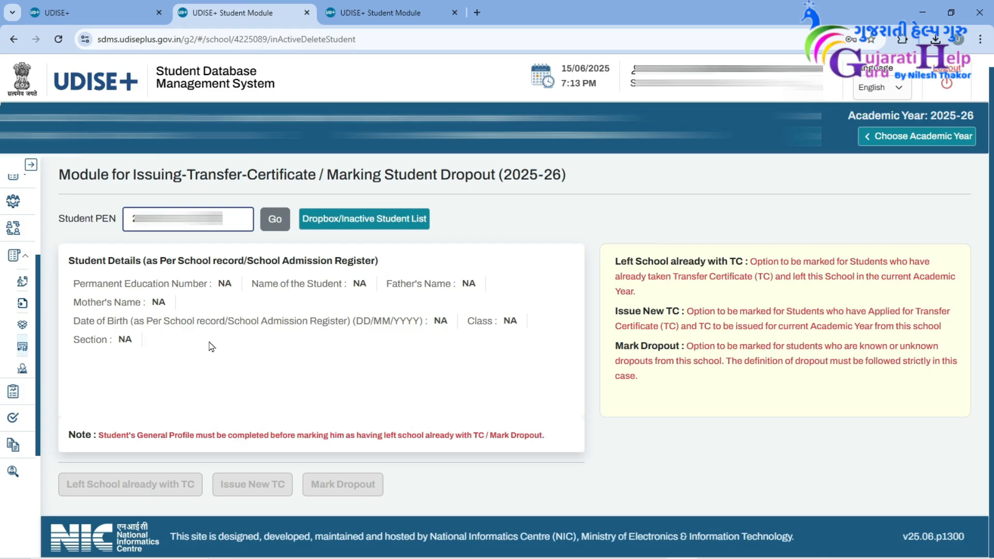
left_click(275, 220)
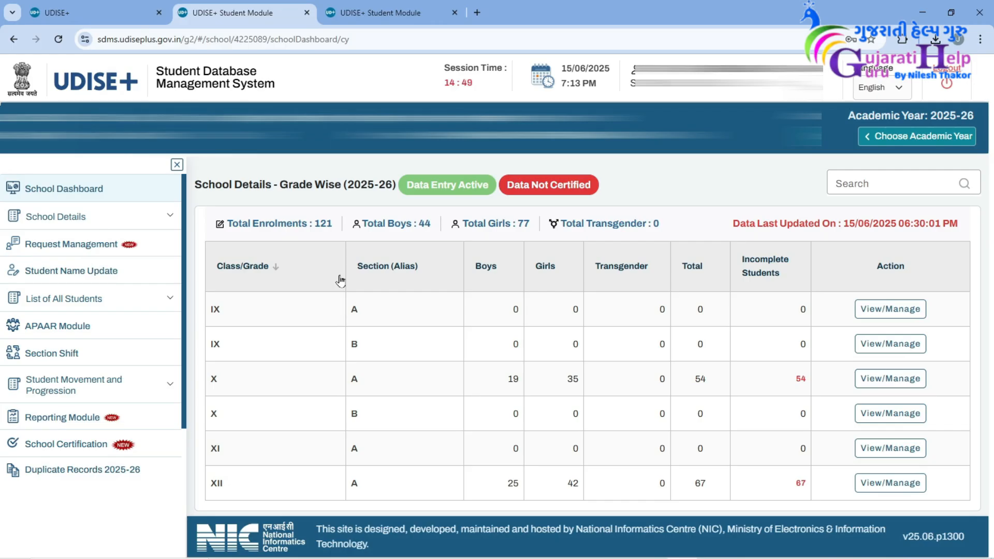
Open the Import Module under Student Movement and Progression and go to its Dropbox/Inactive Student List.
left_click(90, 402)
scroll(124, 412, "down", 1)
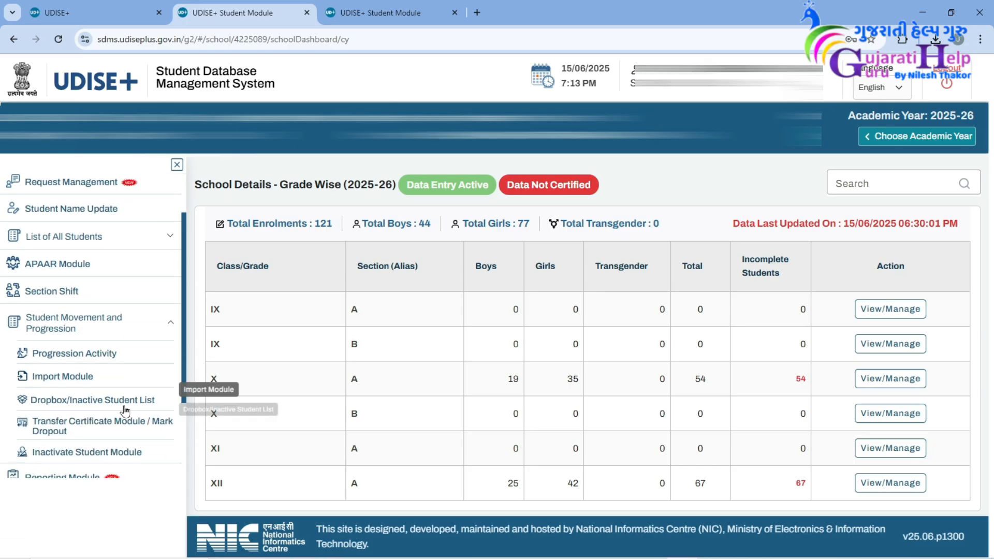
left_click(58, 377)
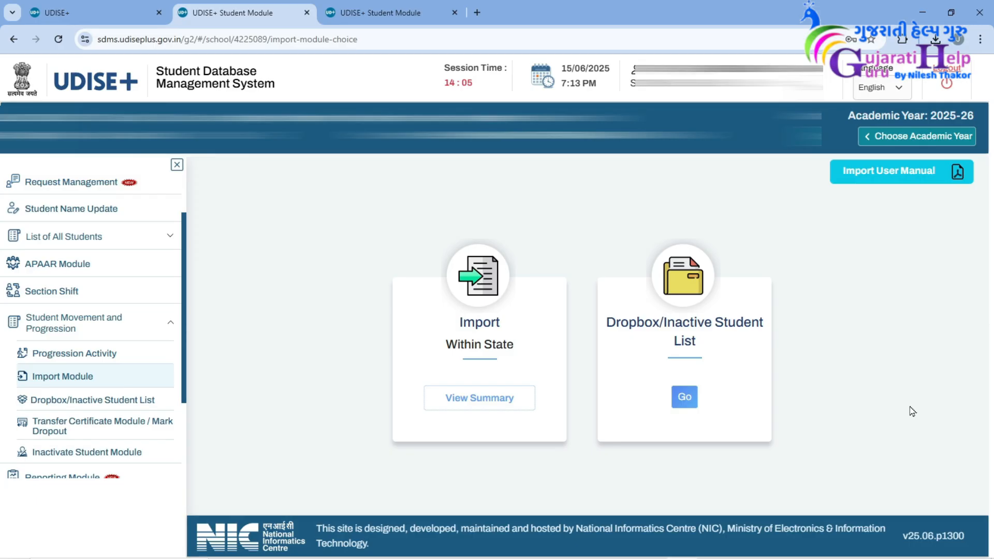
left_click(685, 398)
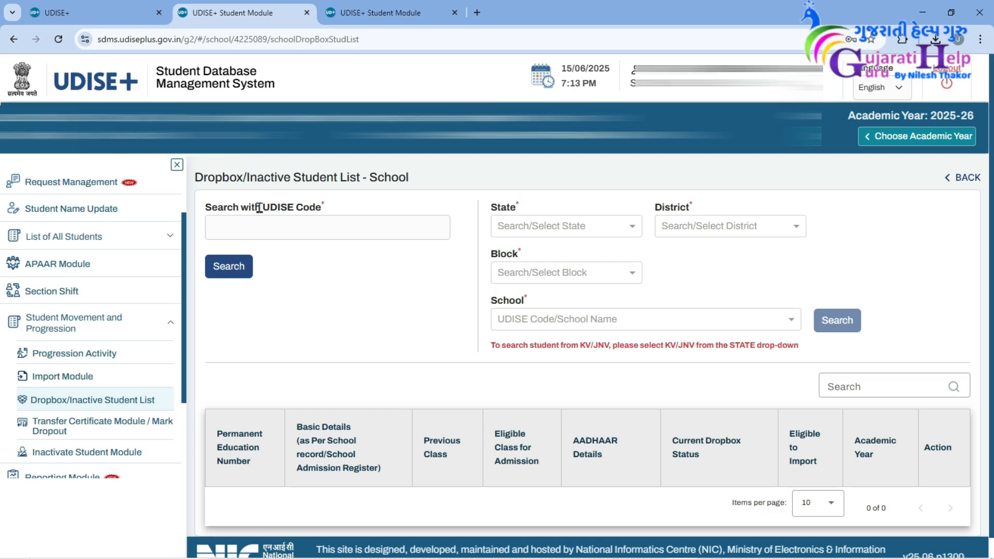
Set the state to GUJARAT in the school search of the Dropbox/Inactive Student List.
left_click(314, 226)
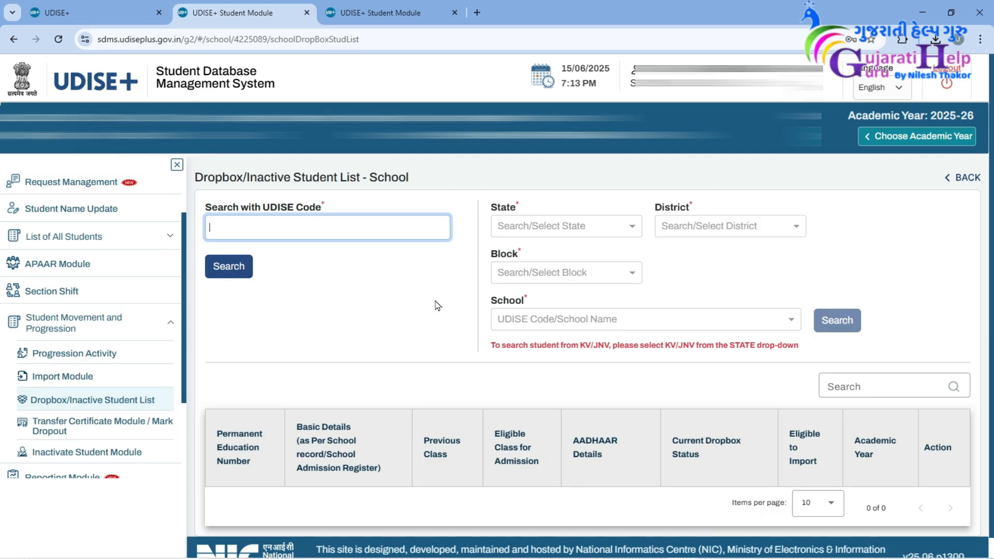
left_click(393, 296)
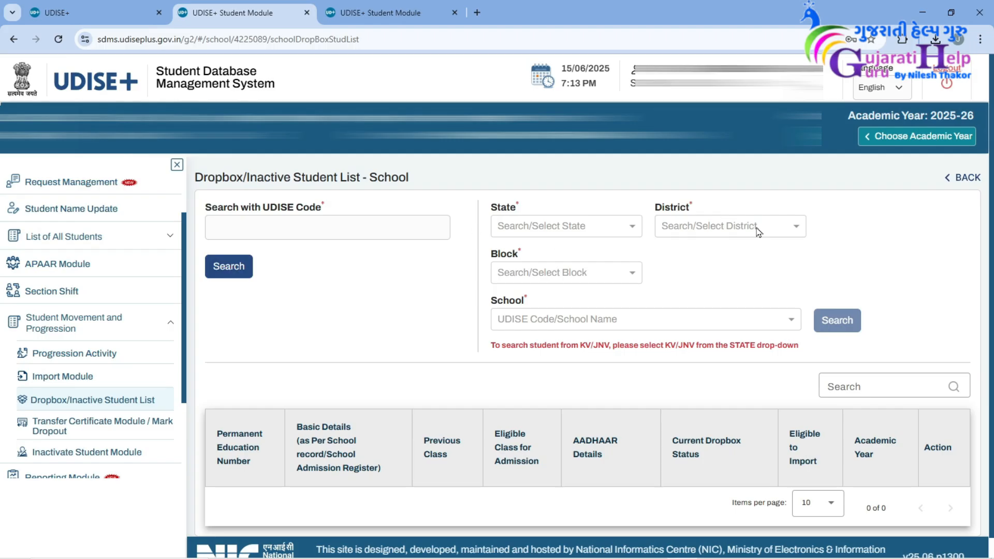
left_click(545, 232)
scroll(621, 404, "down", 1)
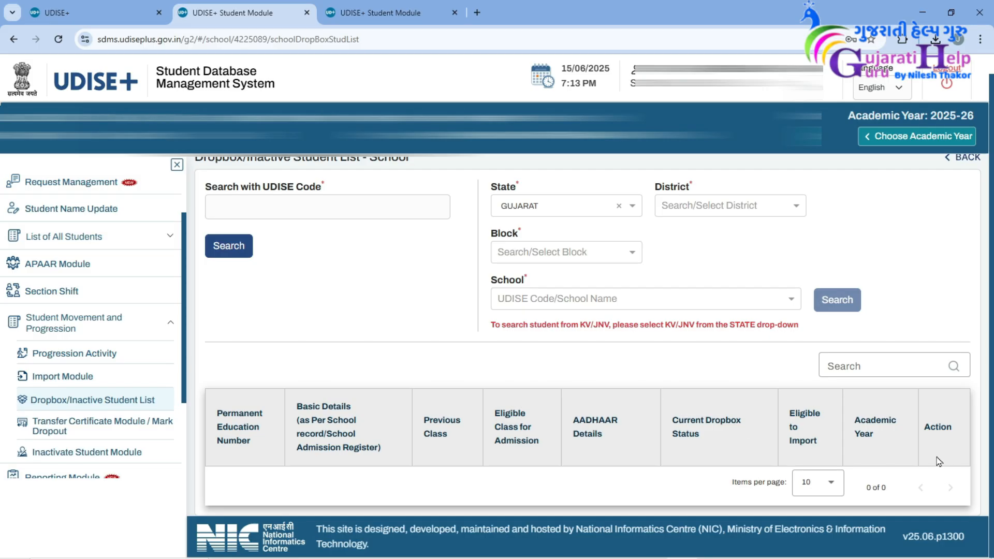
scroll(230, 258, "up", 1)
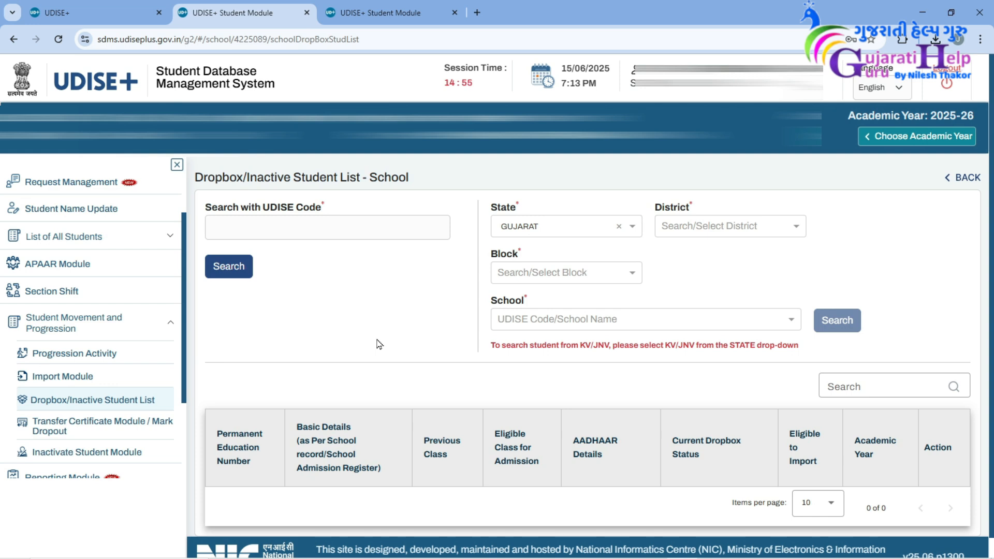
Open the Generate Request form in Request Management and examine its PEN and remark fields.
scroll(63, 326, "up", 2)
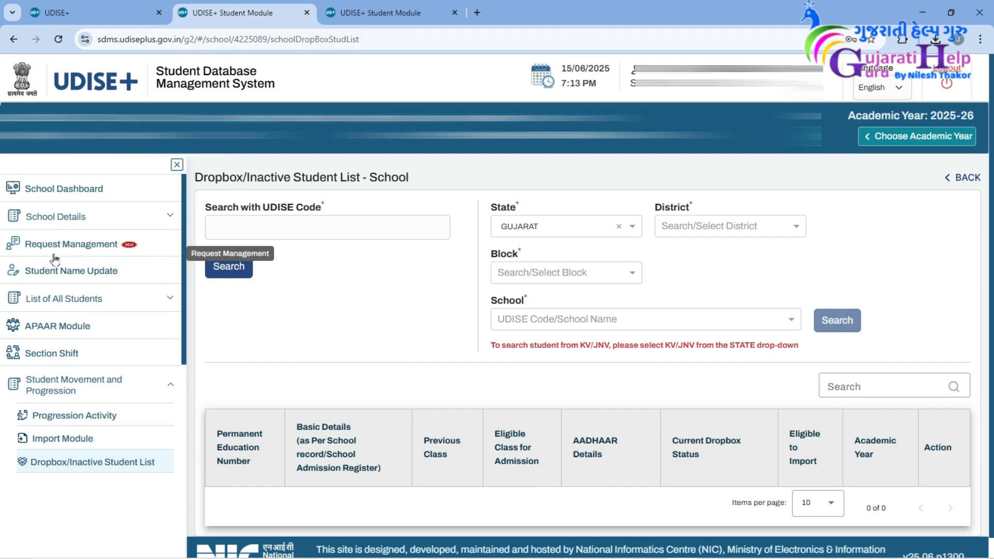
left_click(114, 248)
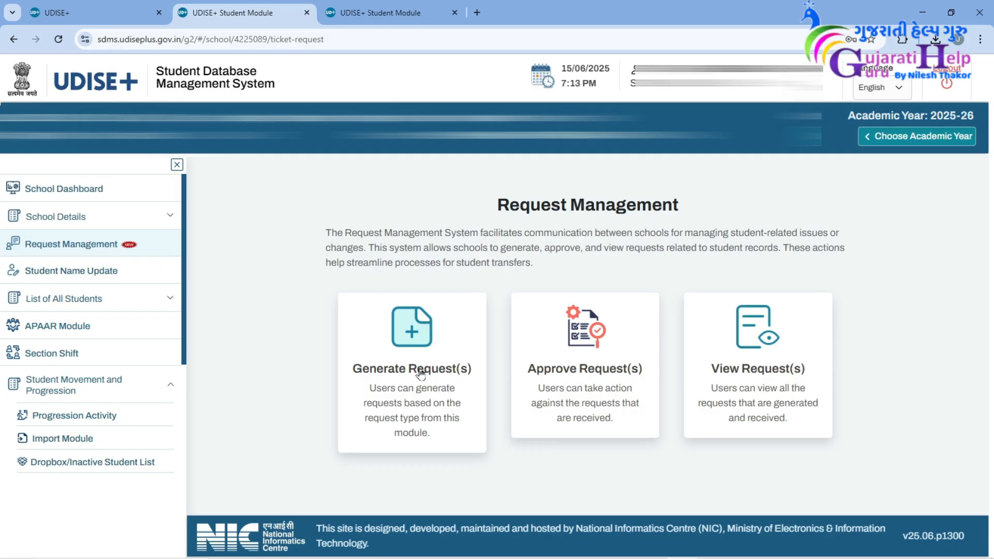
left_click(413, 372)
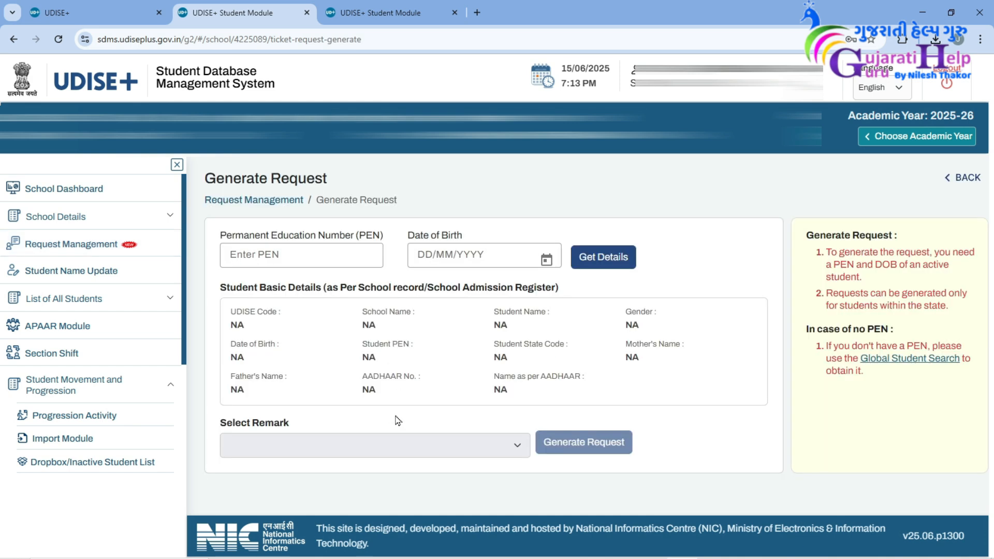
left_click(281, 252)
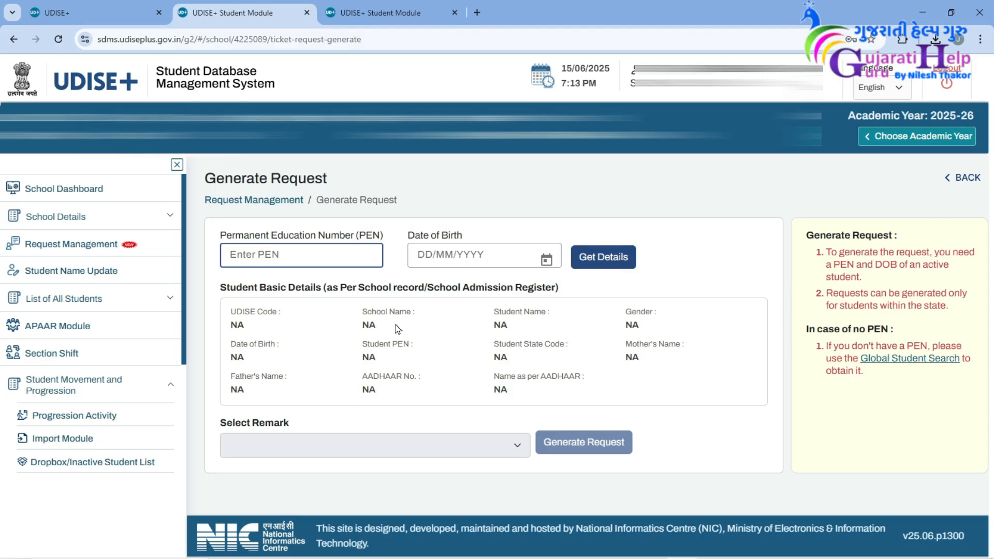
left_click(285, 436)
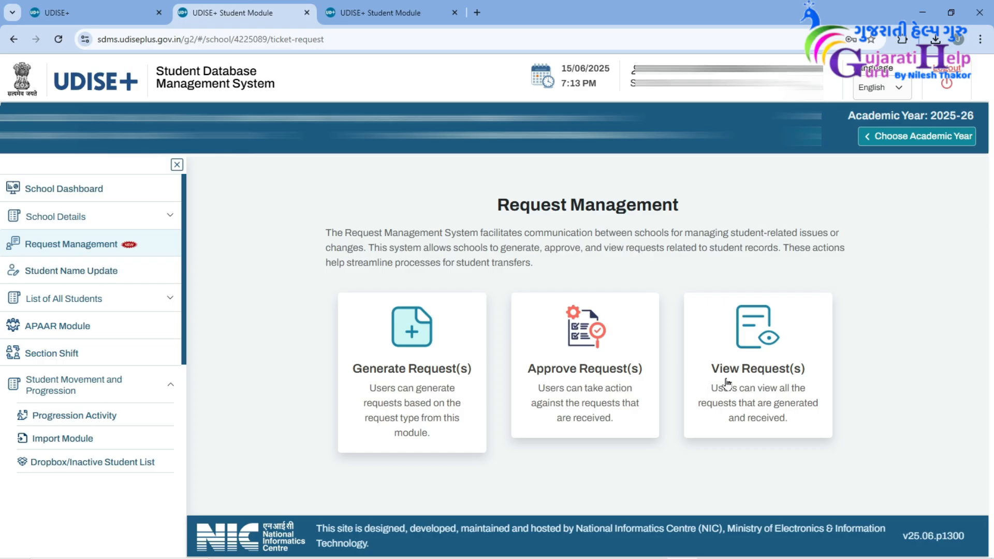
Show the received student release requests in the Approve Request(s) inbox of Request Management.
left_click(748, 379)
left_click(593, 378)
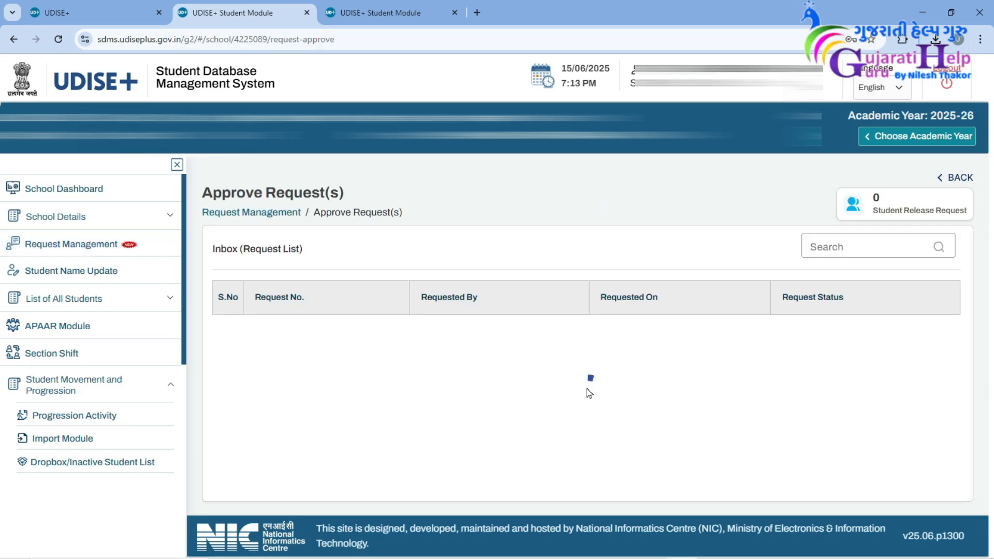
left_click(509, 359)
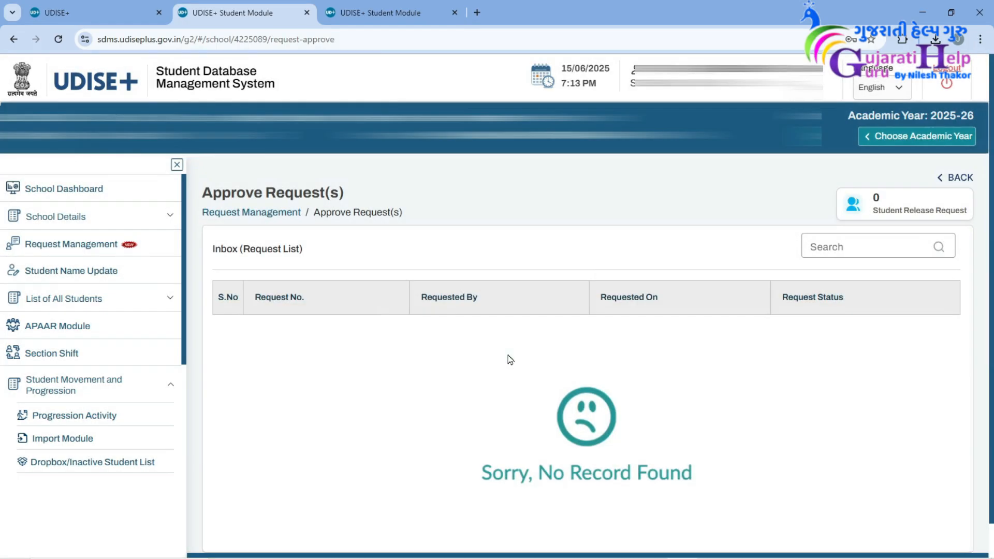